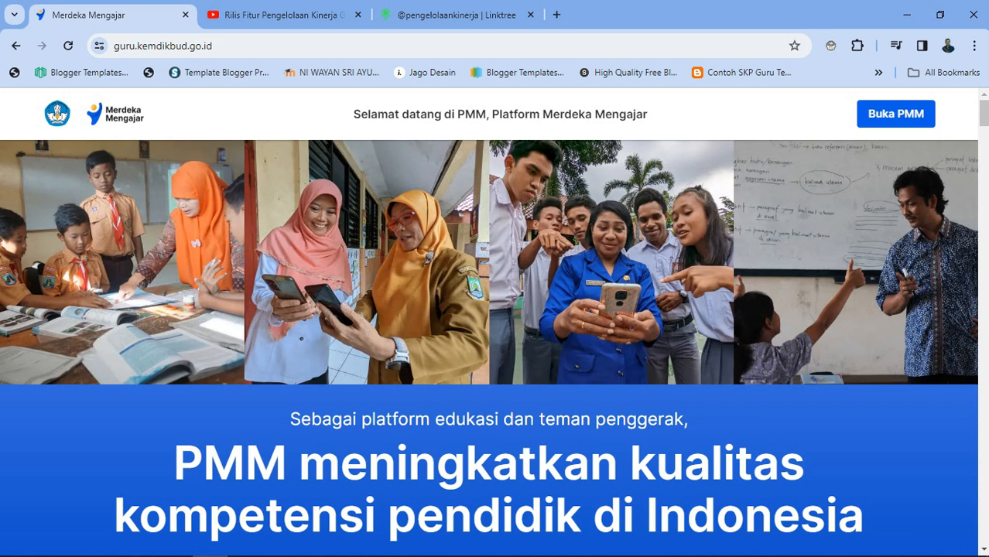
Step: Sign in to PMM at guru.kemdikbud.go.id with the belajar.id Google account and grant the requested access
left_click(163, 45)
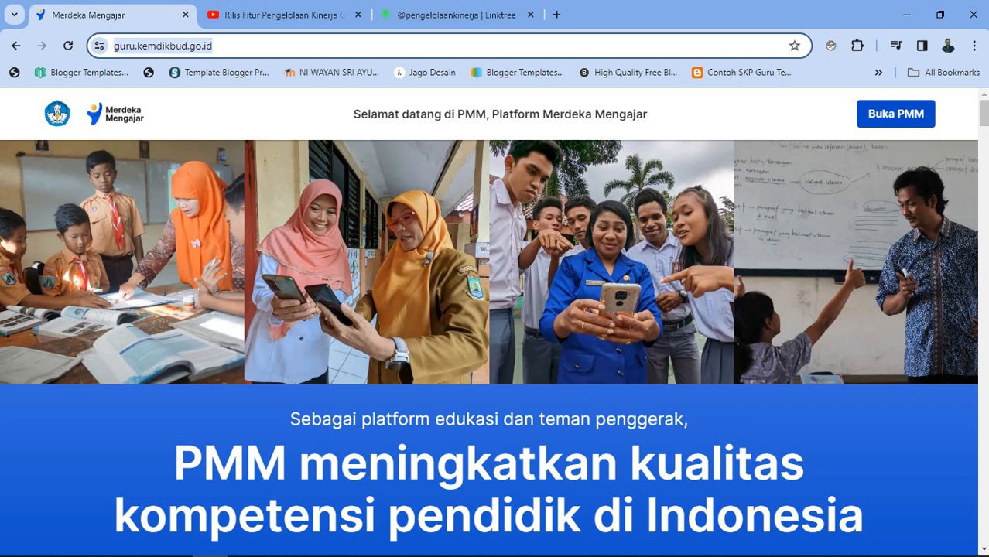
left_click(895, 114)
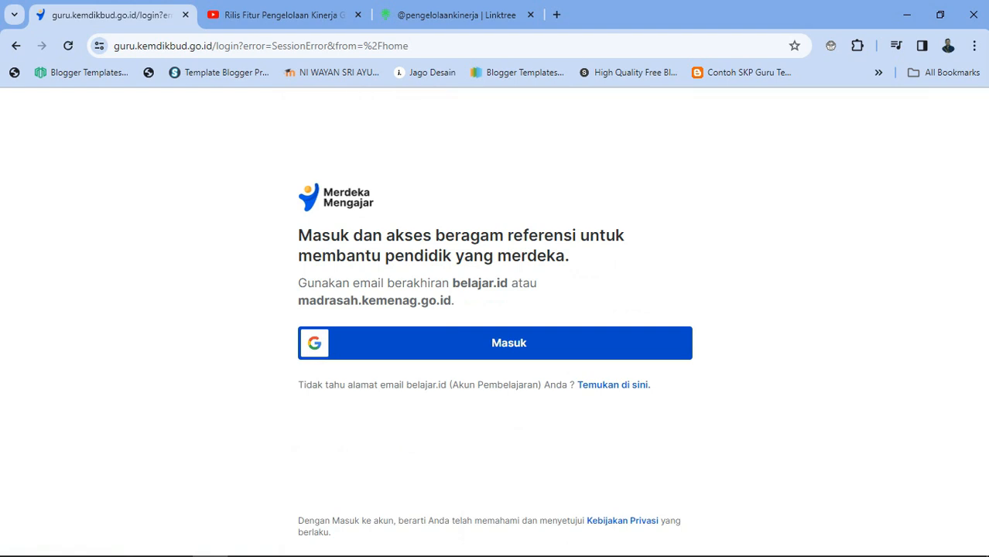
left_click(495, 342)
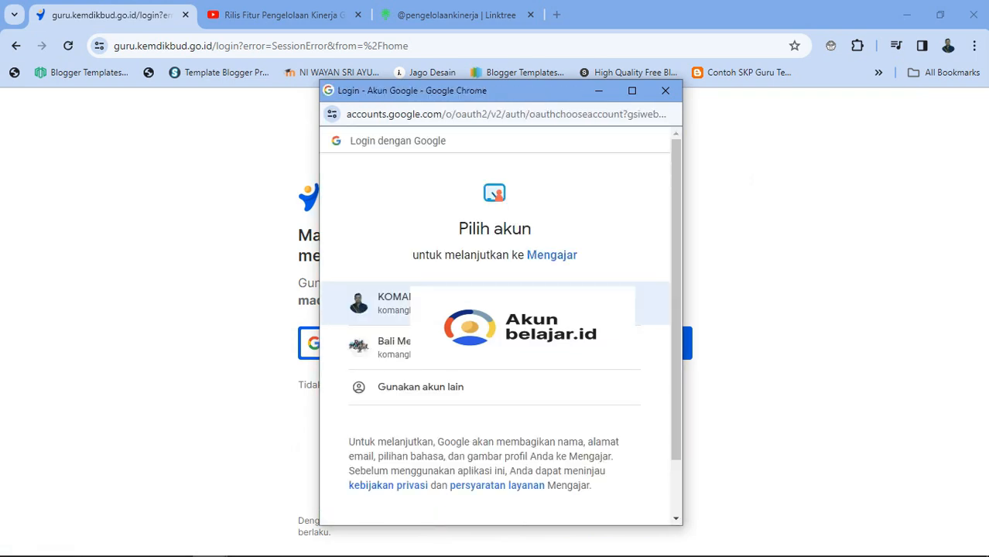
left_click(495, 304)
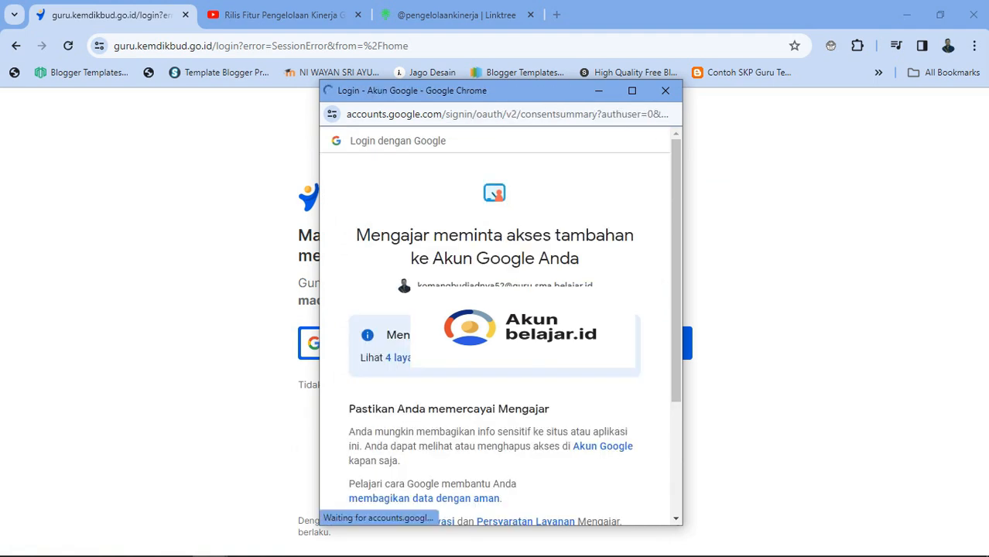
scroll(495, 325, "down", 3)
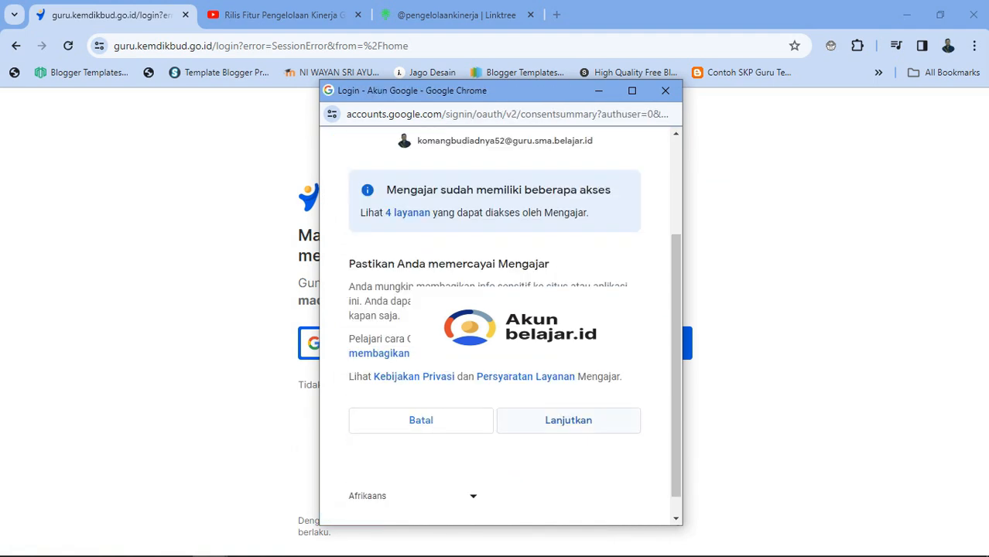
left_click(569, 420)
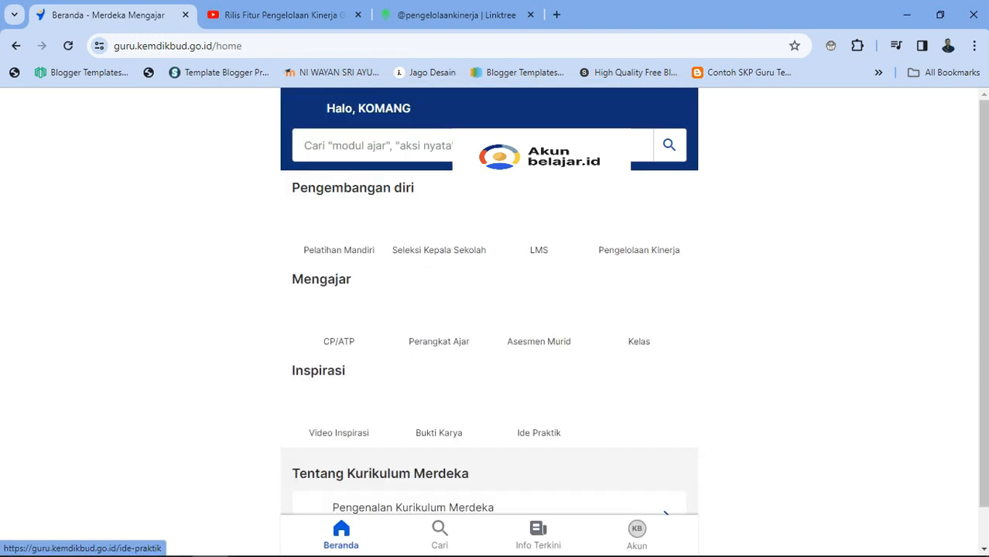
Step: Open Pengelolaan Kinerja from the Pengembangan diri section and choose to stay on the current device
scroll(489, 310, "down", 1)
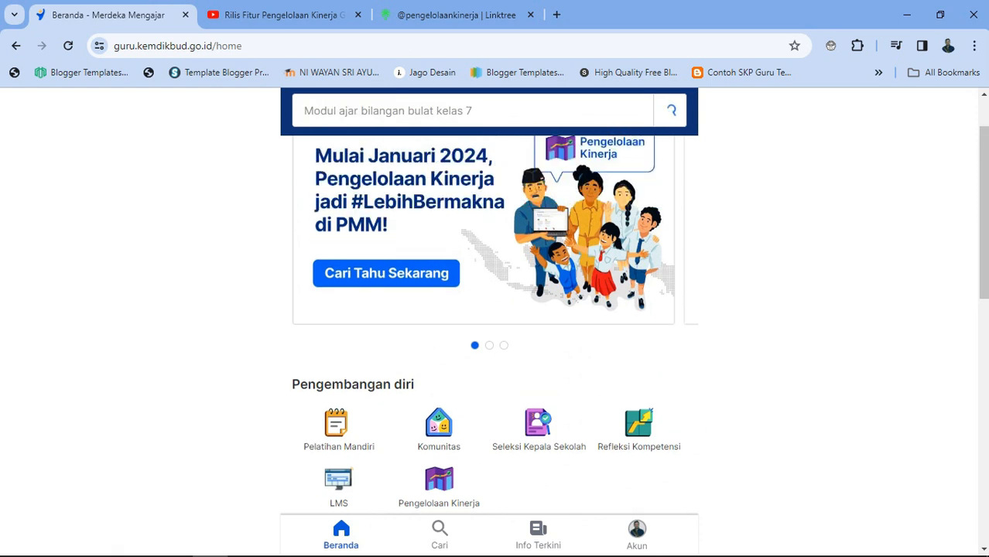
scroll(489, 309, "down", 1)
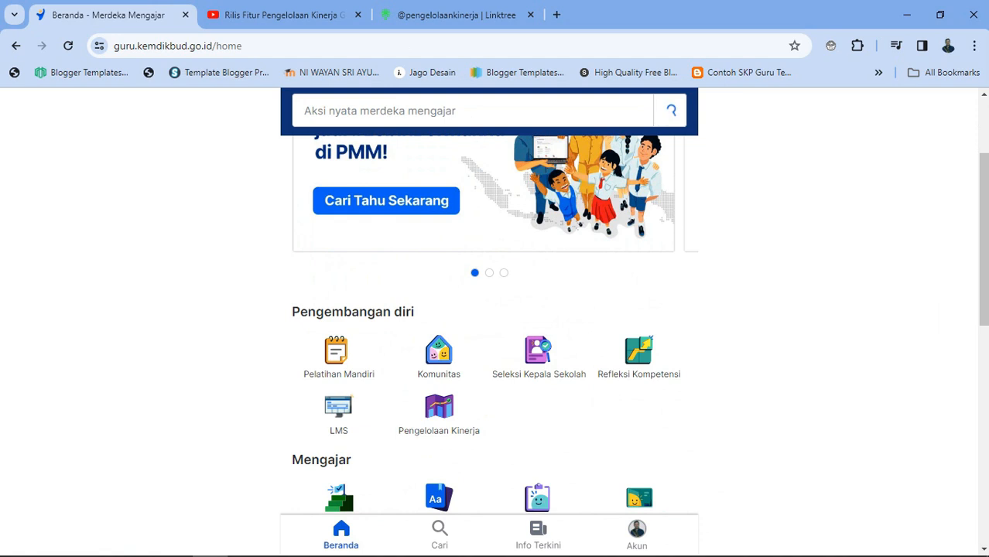
scroll(495, 310, "down", 2)
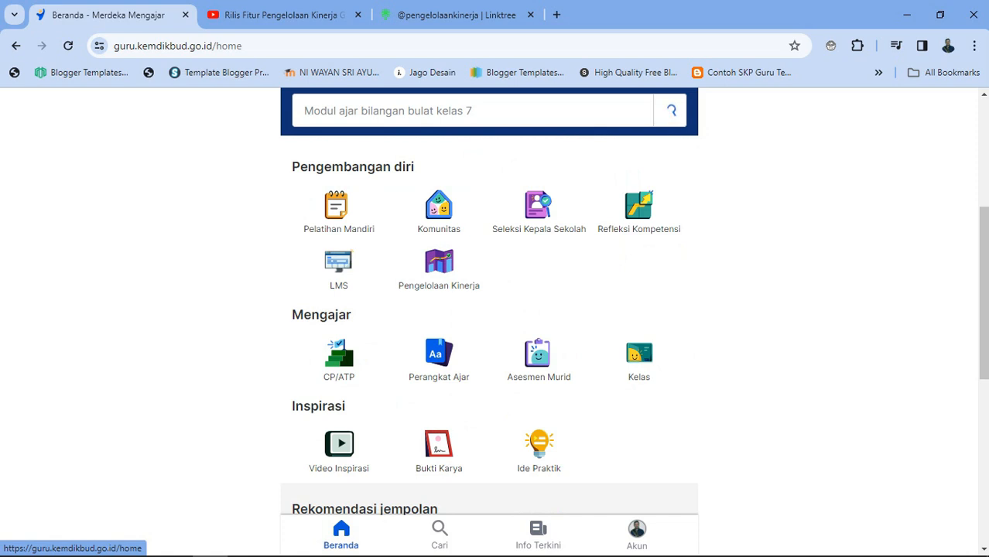
left_click(439, 268)
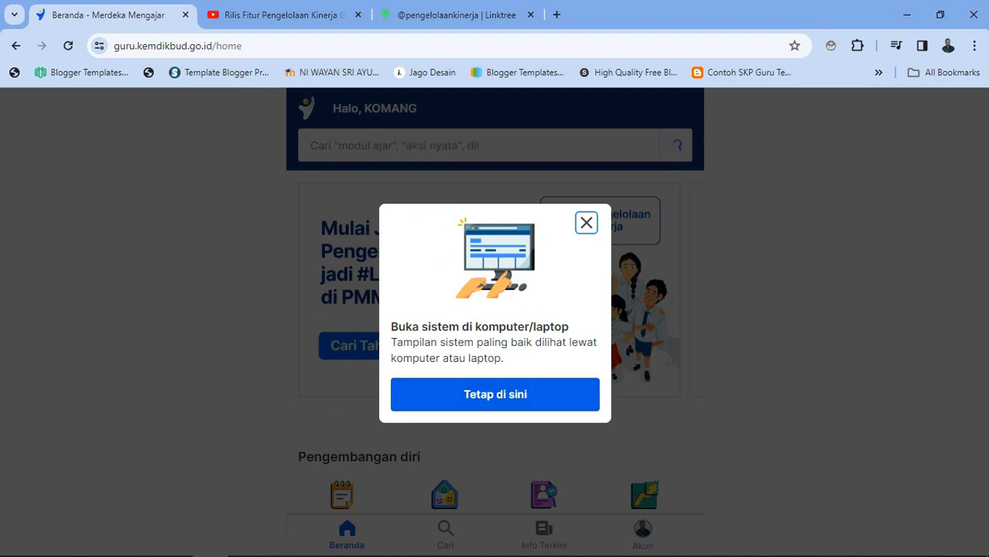
left_click(495, 395)
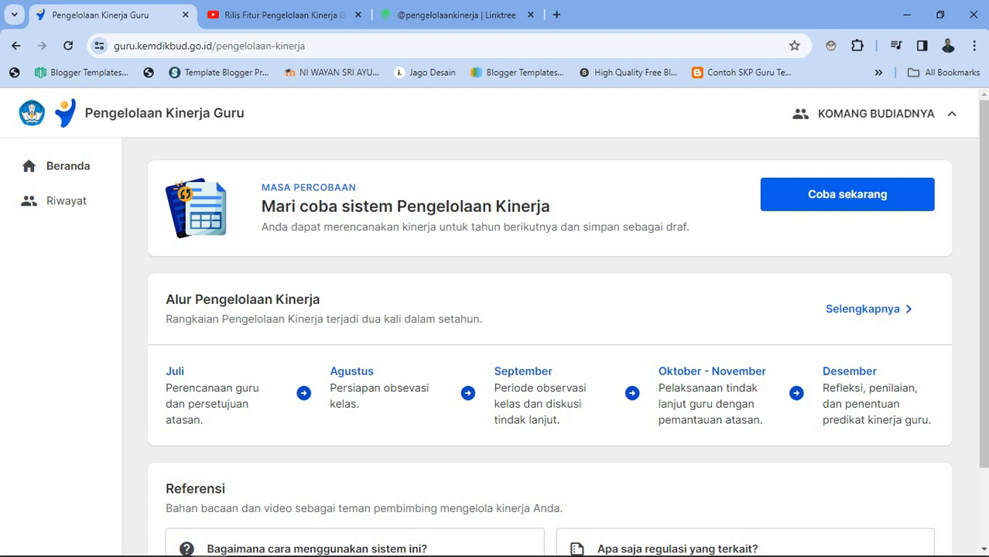
Step: Look over the Pengelolaan Kinerja flow, references and Riwayat list, and return to Beranda
scroll(549, 347, "down", 2)
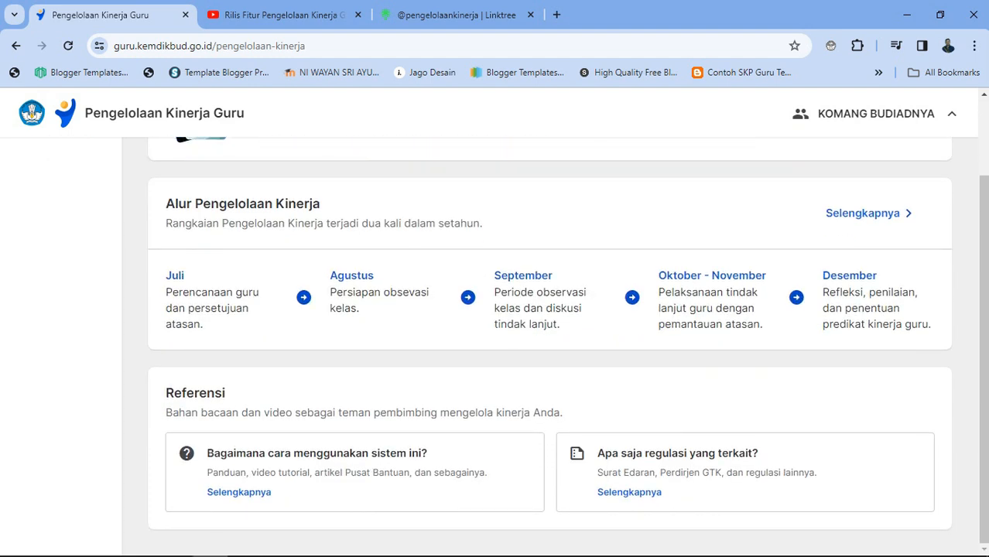
scroll(549, 347, "up", 2)
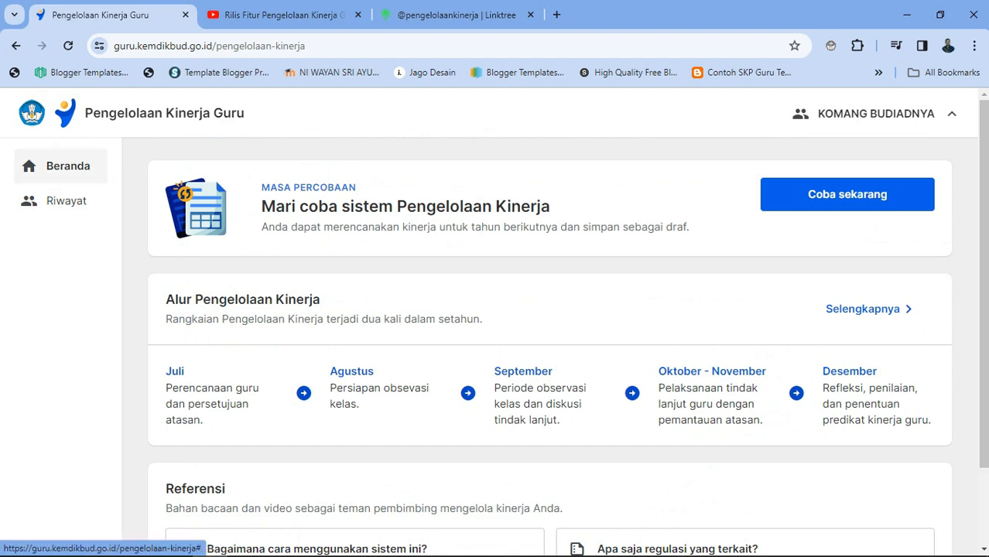
left_click(66, 200)
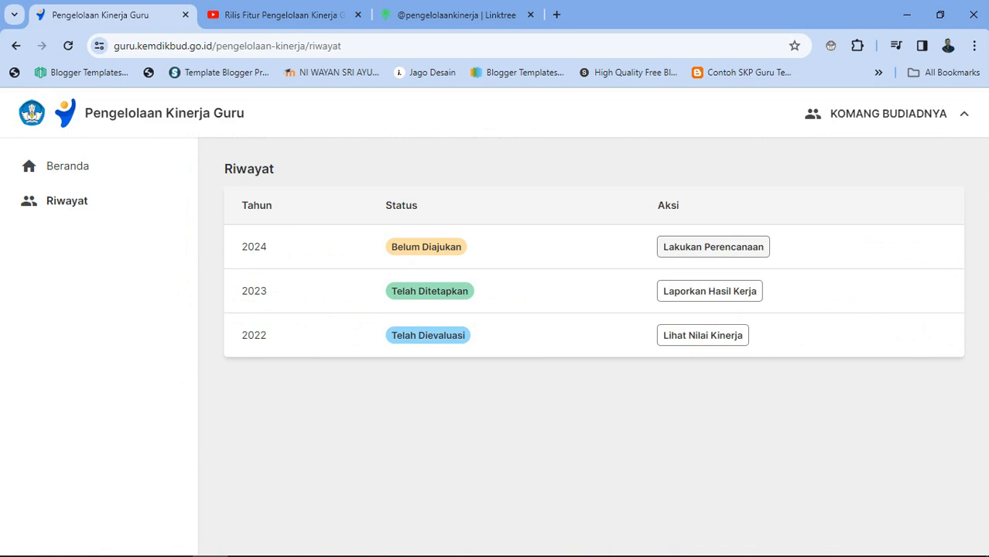
left_click(68, 165)
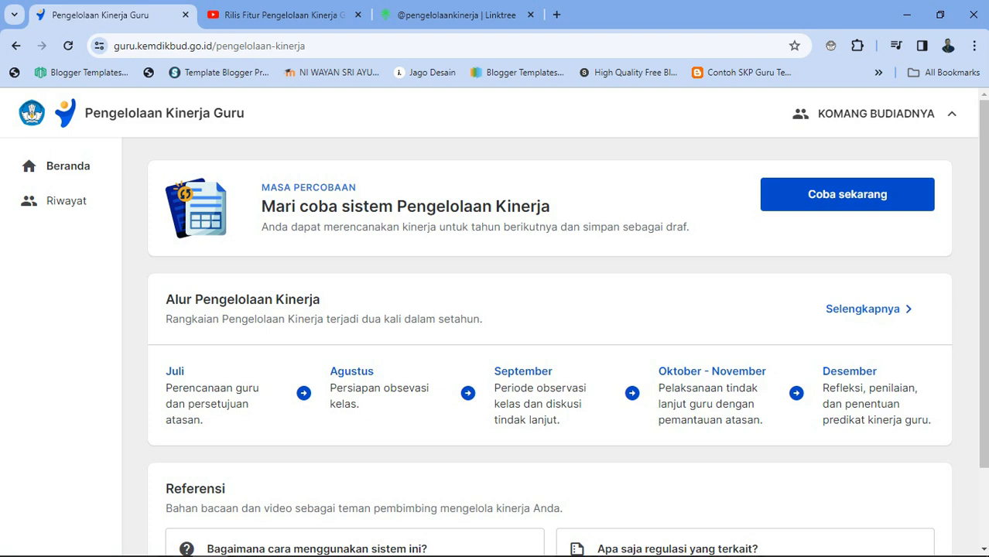
Step: Start the Pengelolaan Kinerja trial and confirm that the personal data is correct
left_click(847, 194)
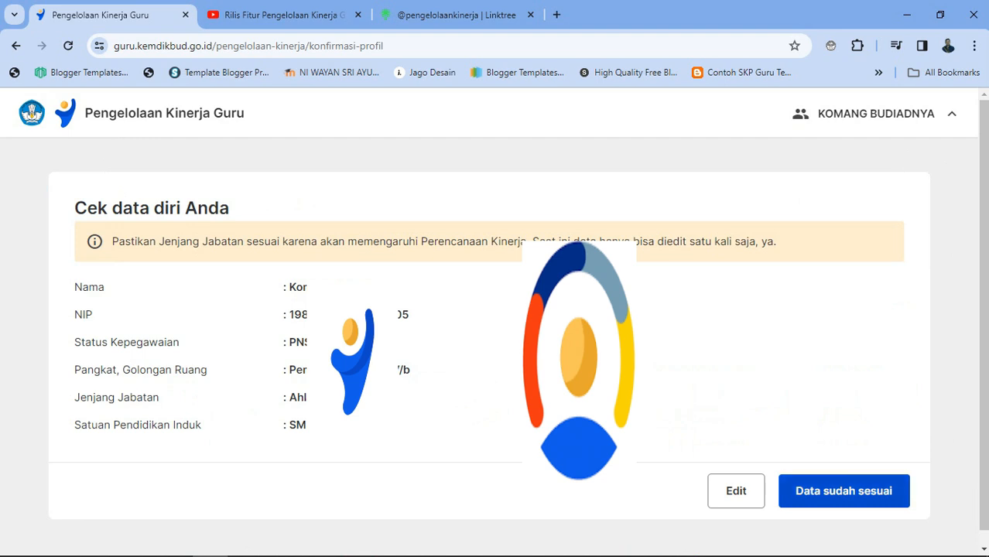
left_click(843, 491)
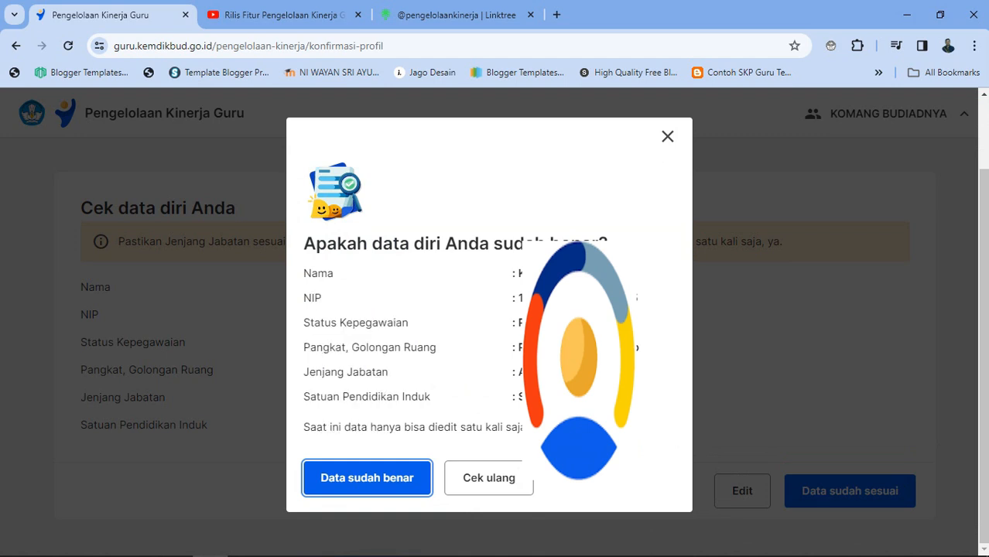
left_click(366, 477)
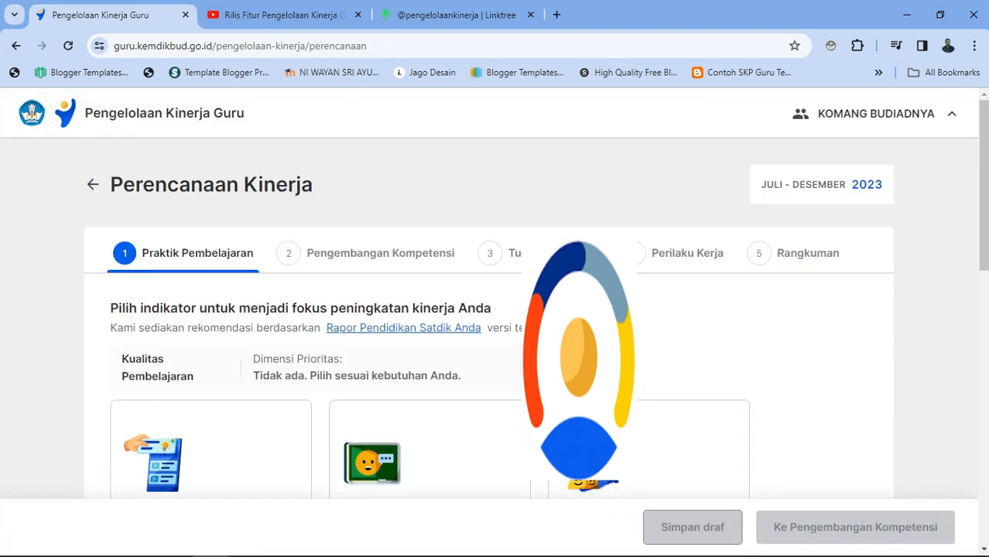
Step: Examine the Praktik Pembelajaran indicators and their descriptions under the Metode Pembelajaran and Manajemen Kelas dimensions
scroll(489, 317, "down", 1)
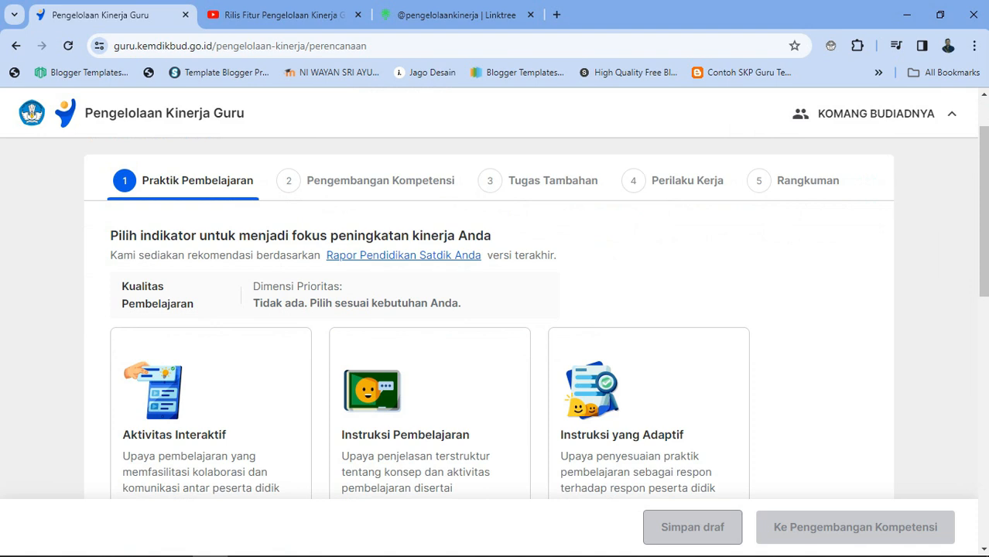
scroll(489, 317, "down", 2)
scroll(489, 317, "down", 1)
scroll(489, 317, "up", 1)
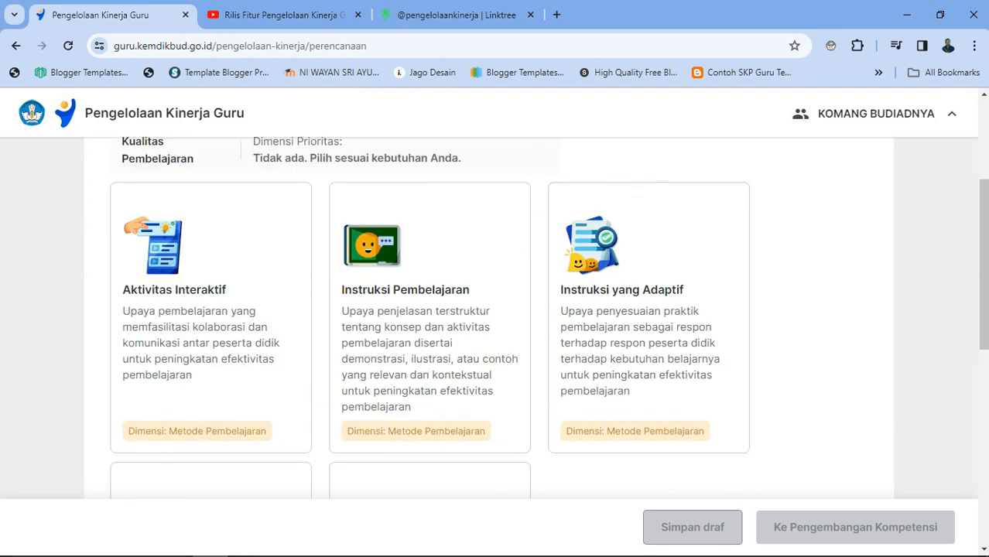
scroll(489, 317, "up", 1)
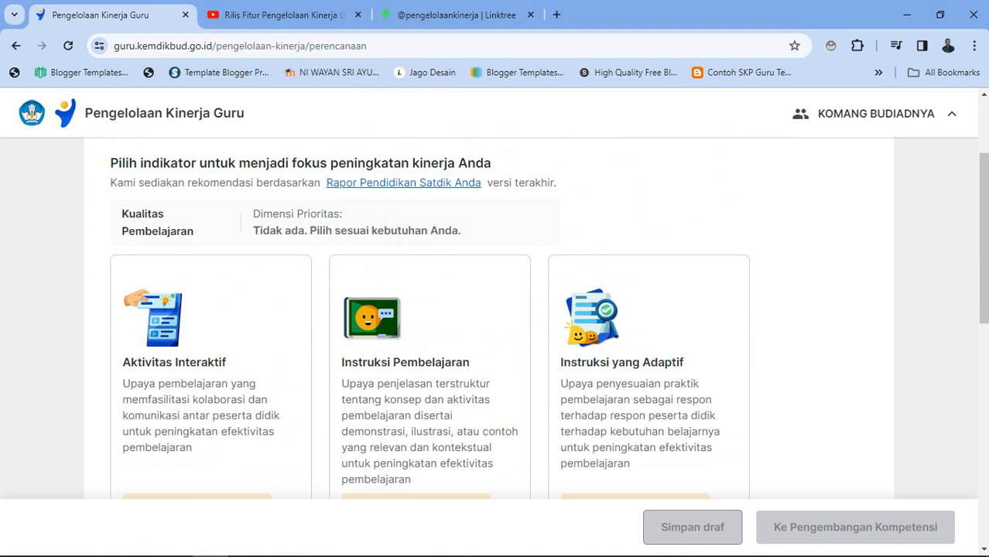
scroll(489, 317, "down", 4)
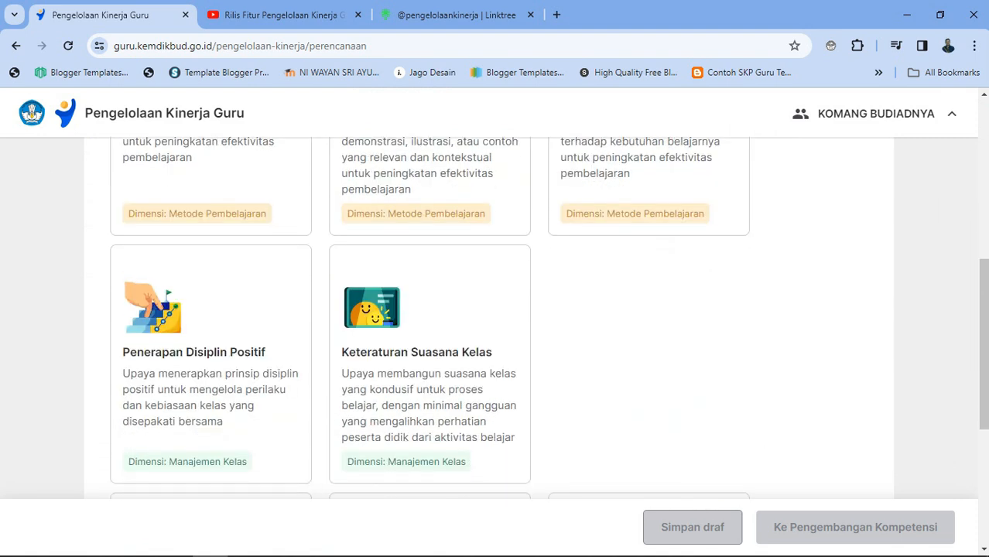
scroll(488, 317, "up", 3)
scroll(489, 318, "down", 2)
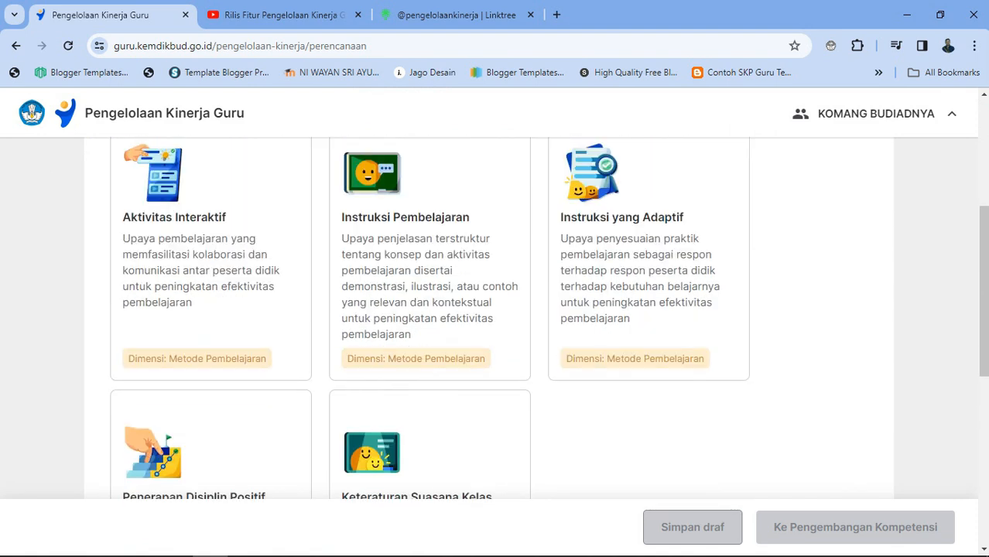
scroll(489, 318, "up", 1)
scroll(489, 317, "down", 2)
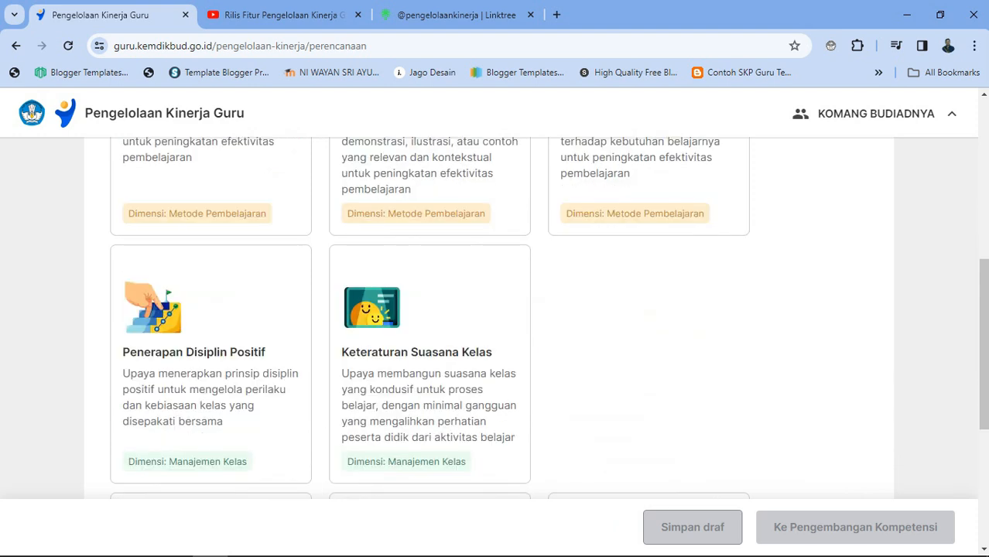
scroll(489, 317, "up", 3)
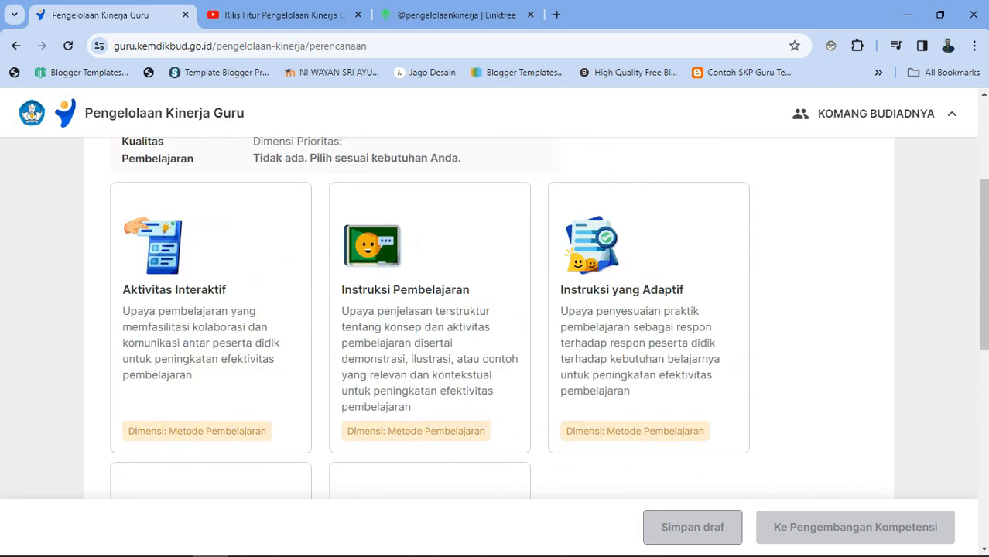
scroll(495, 317, "down", 1)
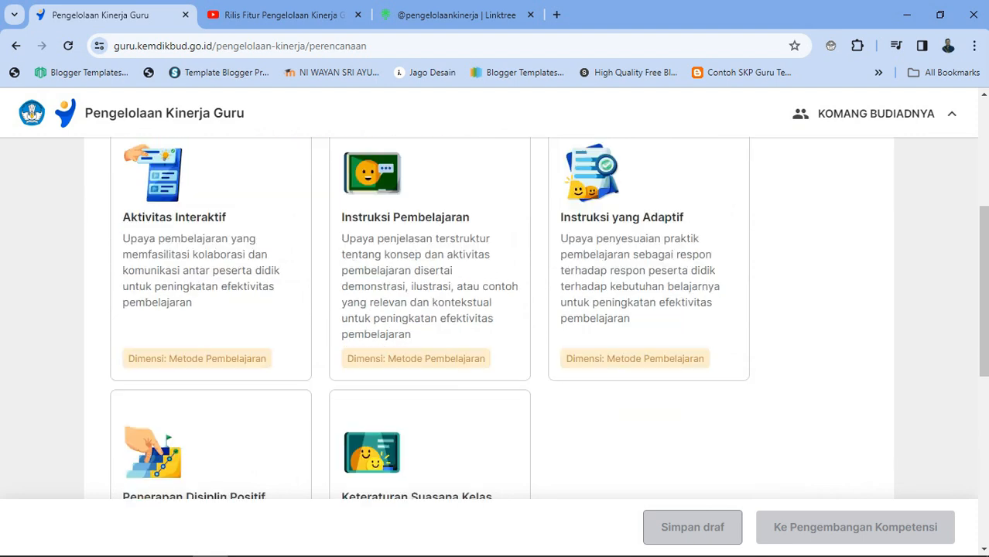
Step: Try selecting different focus indicators, including Penerapan Disiplin Positif, Keteraturan Suasana Kelas and Instruksi yang Adaptif
left_click(649, 260)
left_click(429, 271)
left_click(211, 271)
scroll(210, 286, "down", 2)
left_click(210, 363)
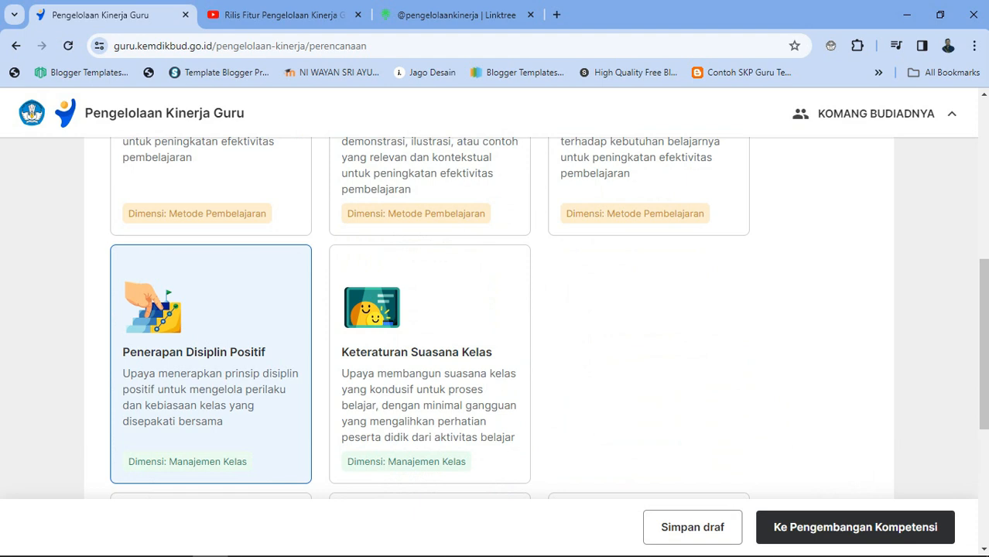
left_click(429, 363)
scroll(429, 348, "up", 3)
left_click(210, 325)
left_click(430, 325)
left_click(649, 325)
scroll(648, 325, "up", 2)
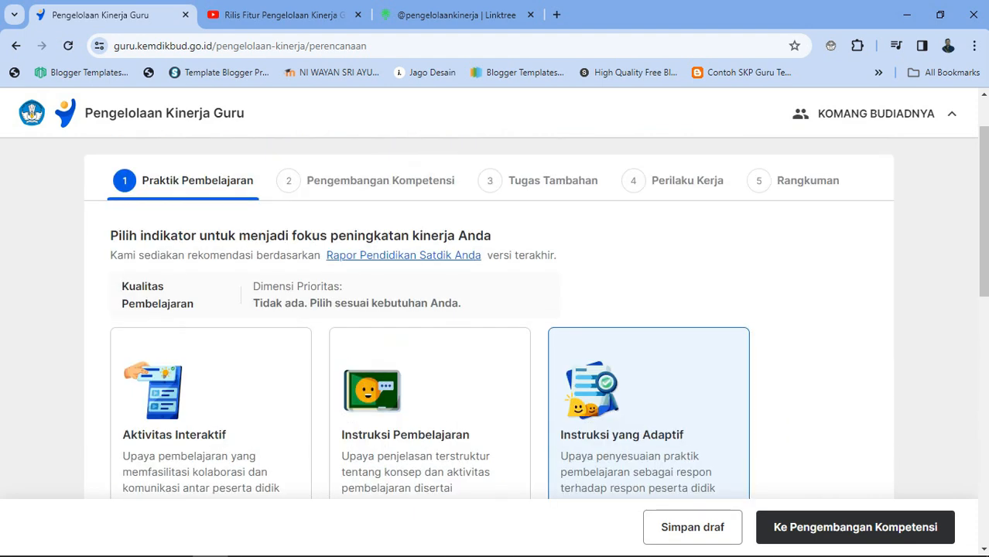
scroll(535, 318, "down", 3)
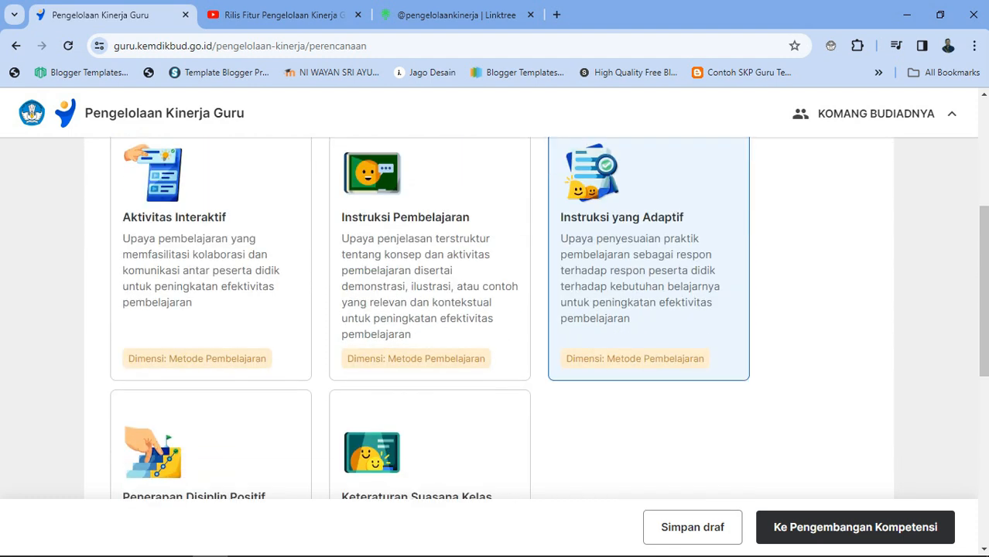
Step: Select Aktivitas Interaktif as the focus indicator and continue to the Pengembangan Kompetensi stage
left_click(210, 286)
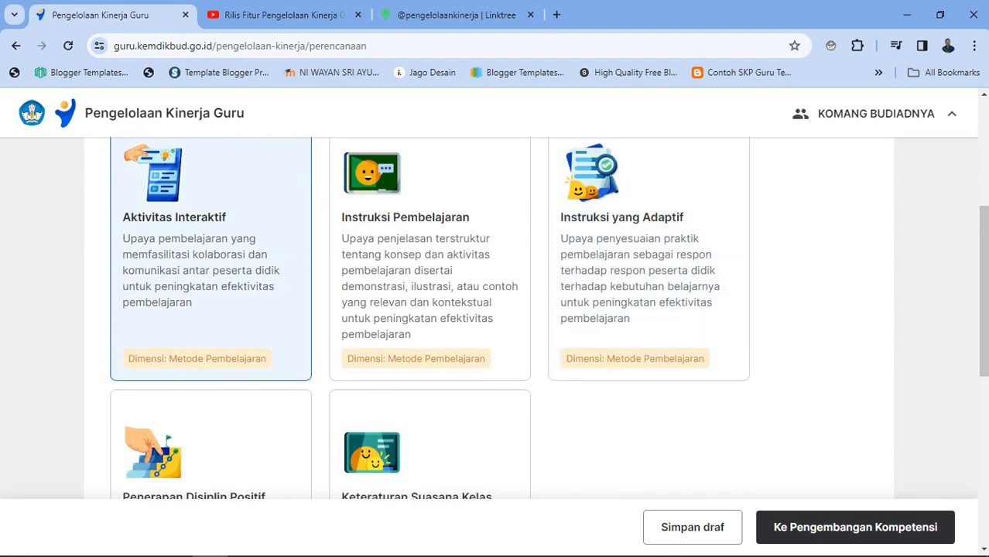
scroll(495, 317, "up", 2)
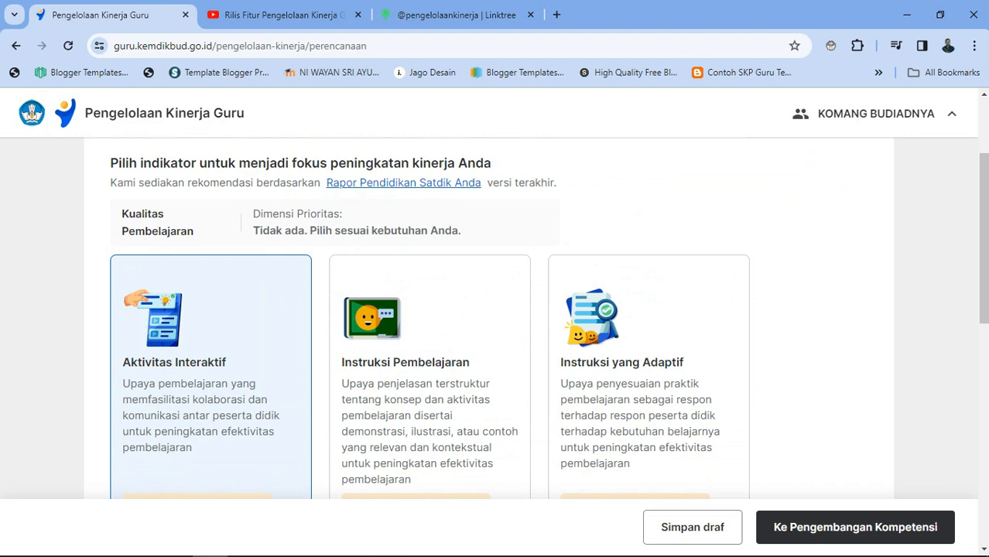
scroll(495, 317, "down", 3)
scroll(495, 317, "up", 2)
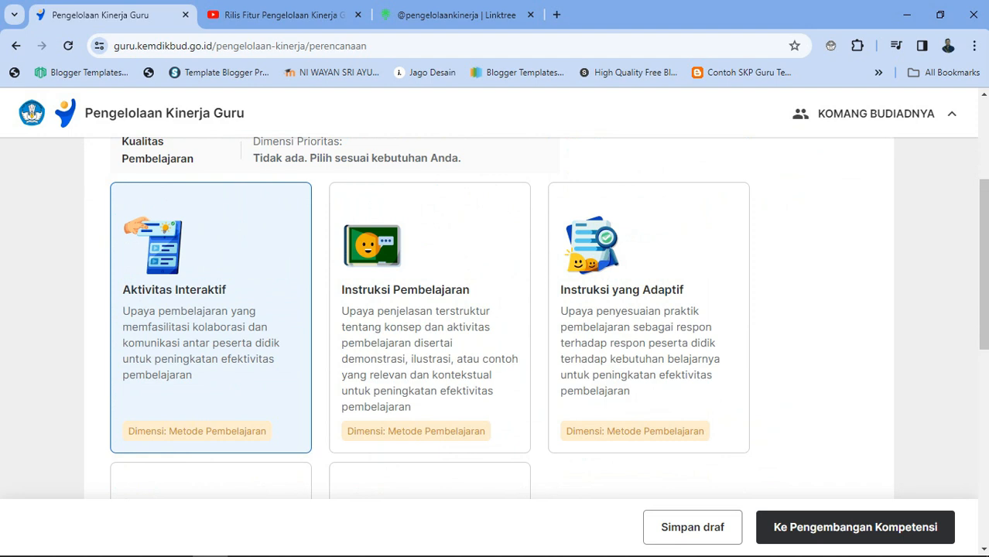
left_click(855, 527)
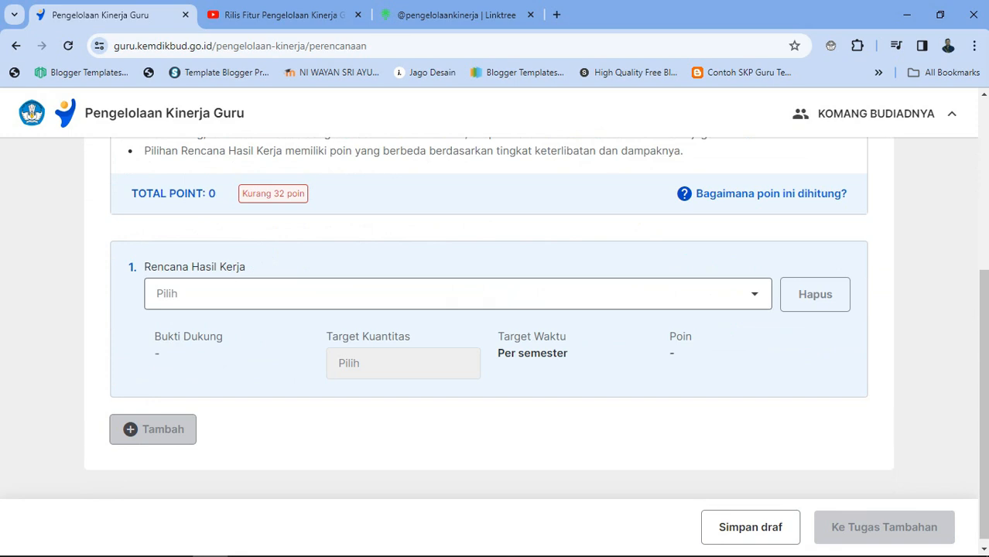
scroll(495, 295, "up", 2)
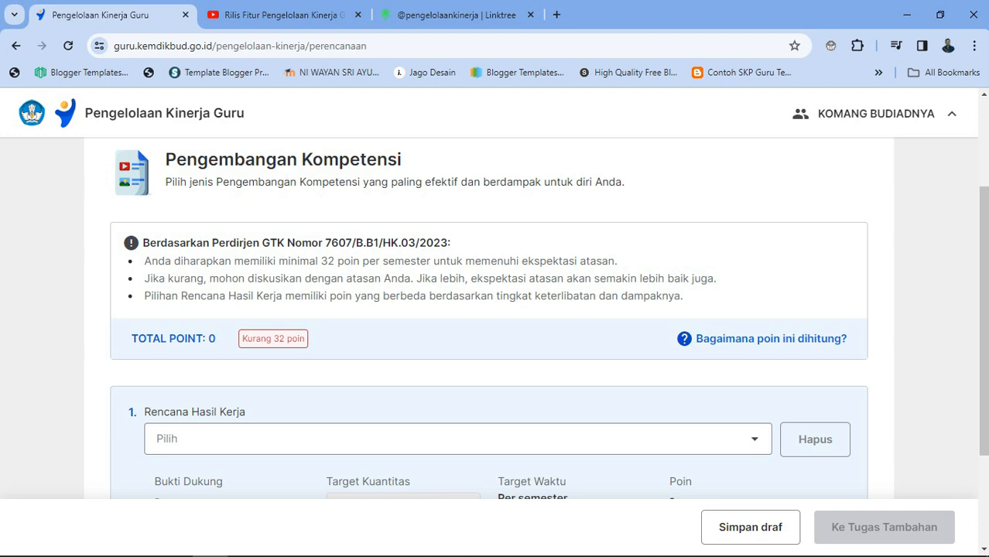
scroll(495, 309, "down", 1)
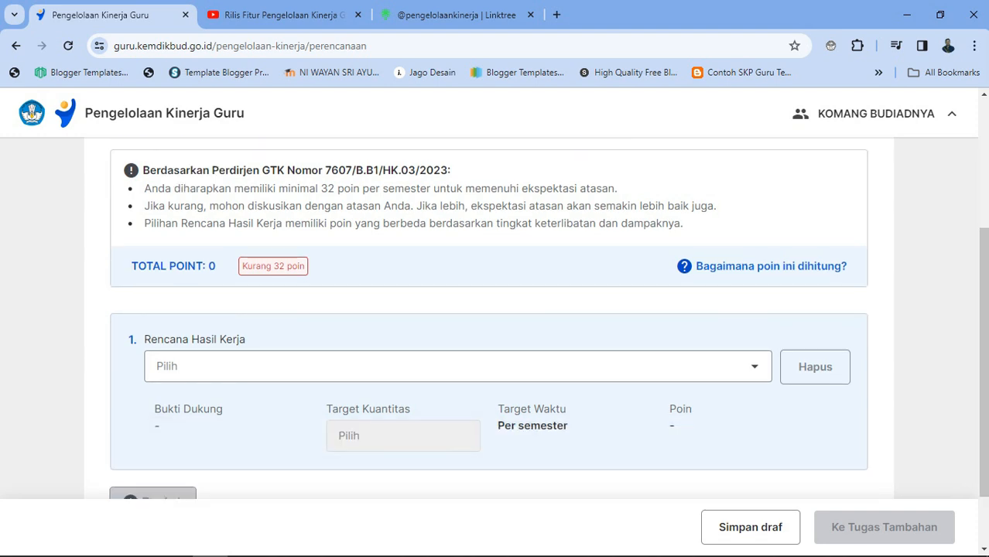
Step: Choose the role Partisipan kegiatan seminar, lokakarya, konferensi, simposium, dan/atau studi banding lapangan (4 poin) as the first Rencana Hasil Kerja
scroll(495, 310, "down", 1)
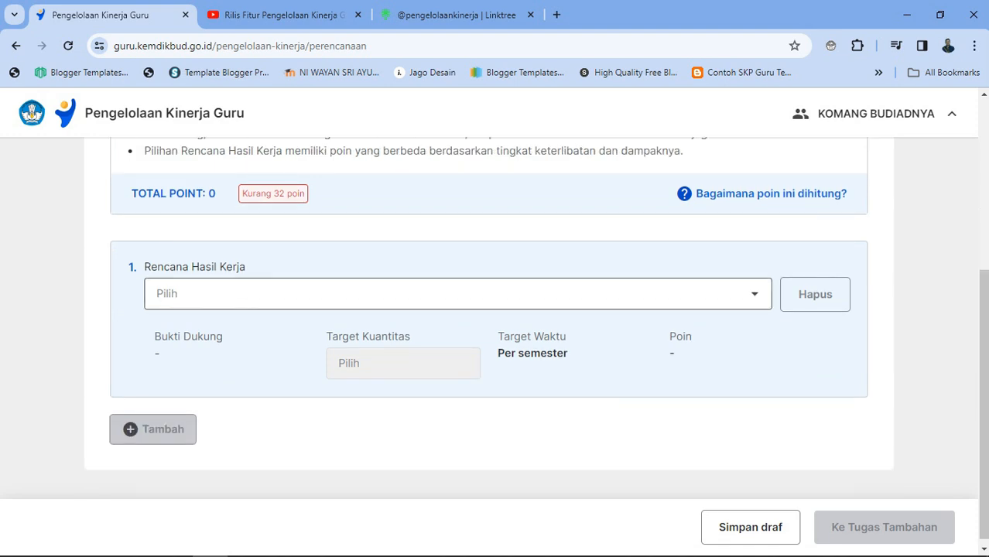
left_click(754, 293)
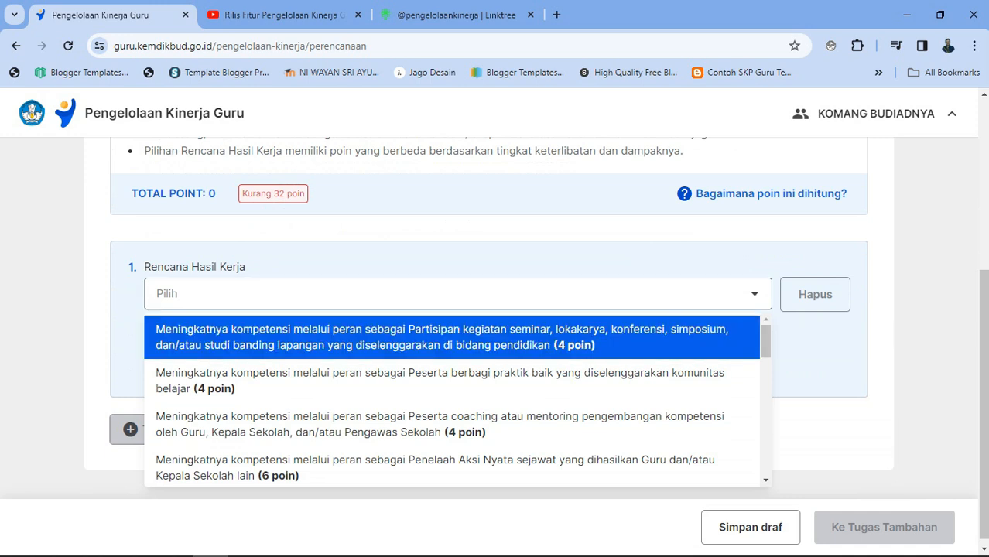
scroll(457, 398, "down", 10)
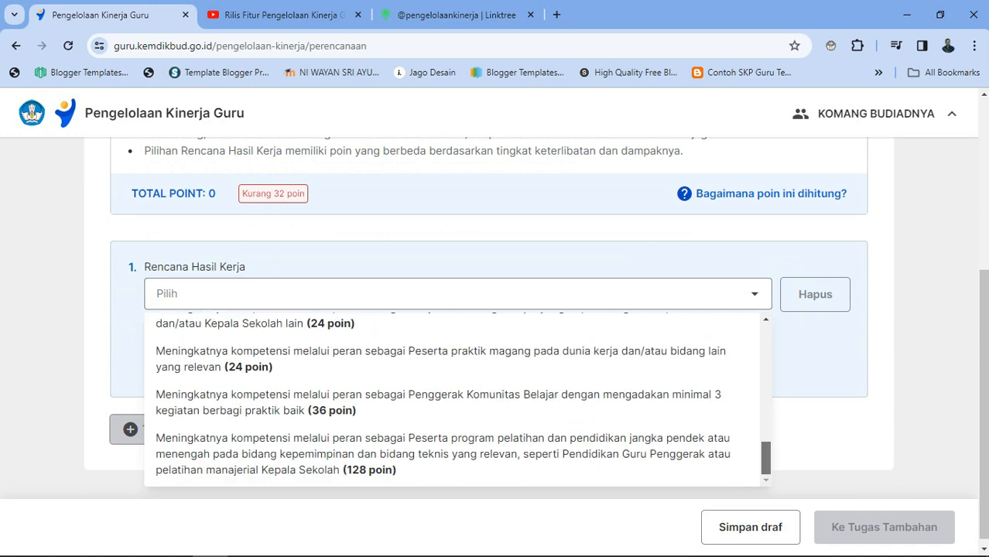
scroll(456, 398, "up", 10)
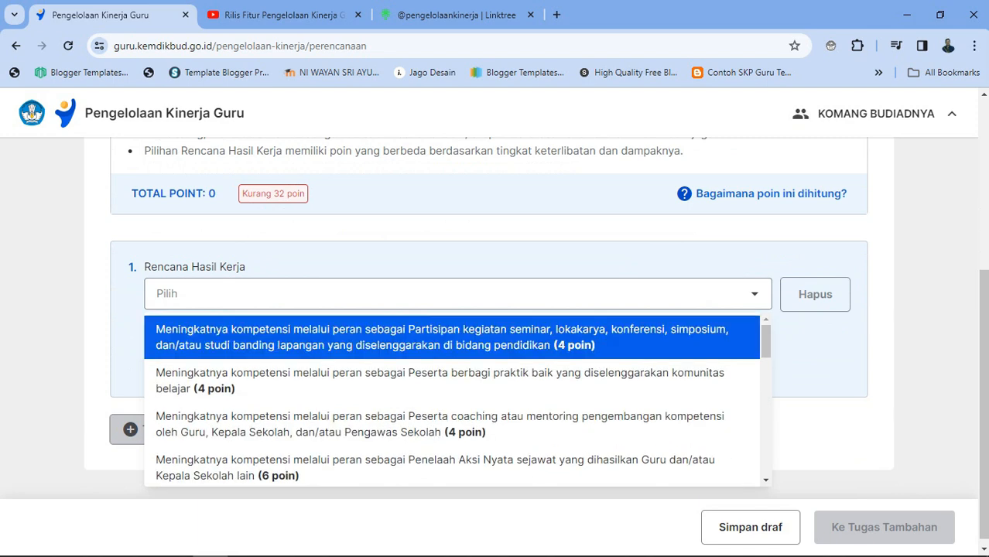
left_click(452, 338)
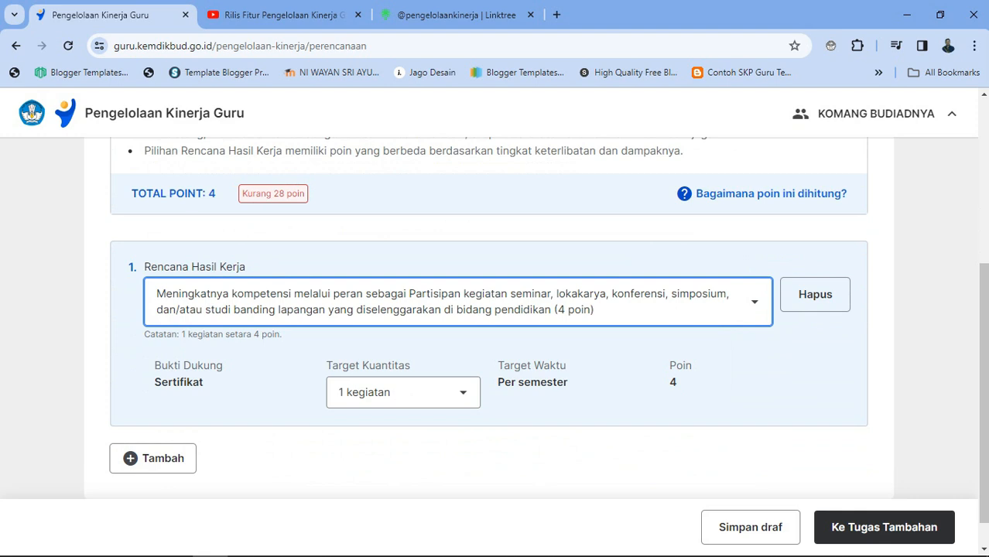
Step: Set the Target Kuantitas of the seminar participation plan to 3 kegiatan and check the total points
left_click(403, 392)
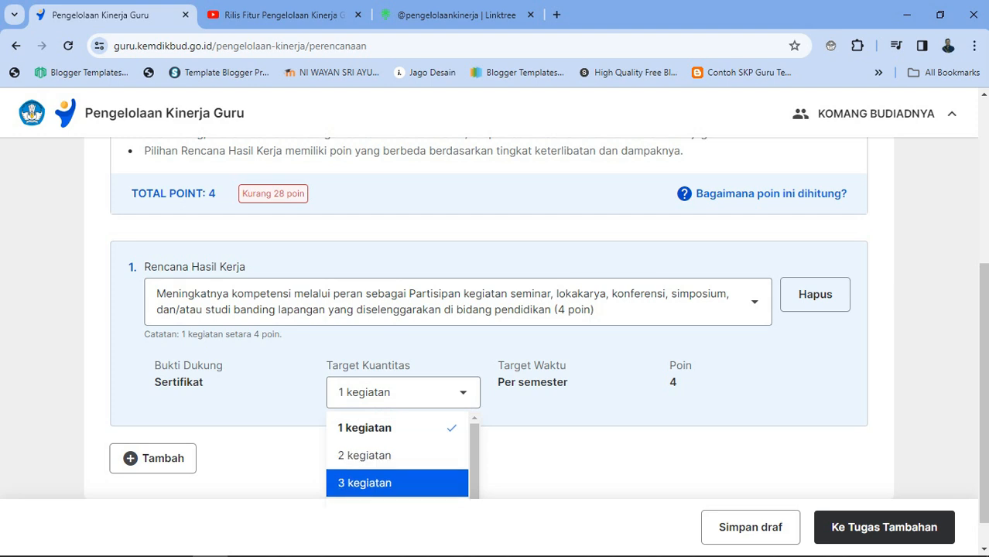
left_click(397, 483)
scroll(397, 464, "down", 1)
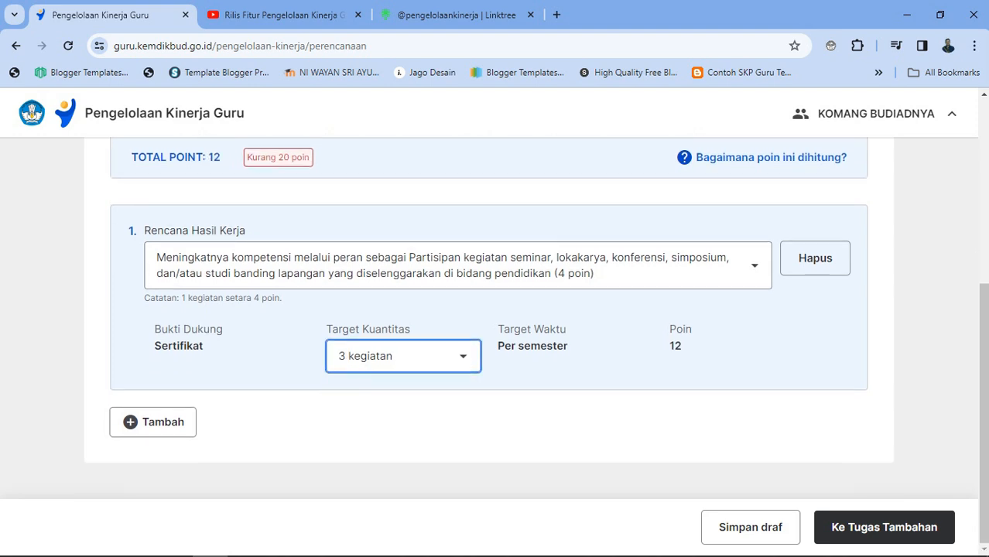
scroll(397, 464, "up", 2)
scroll(495, 317, "up", 1)
scroll(495, 318, "down", 1)
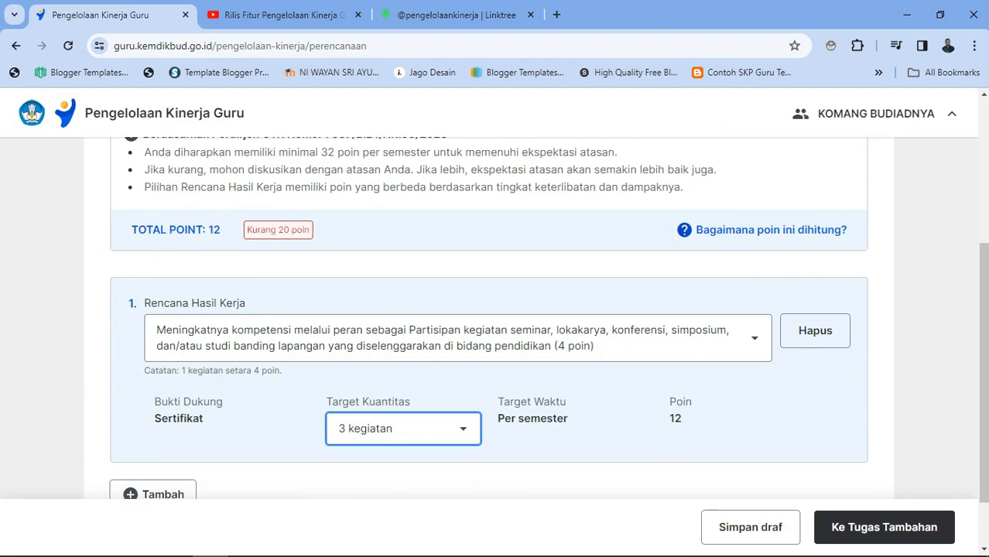
scroll(495, 317, "down", 1)
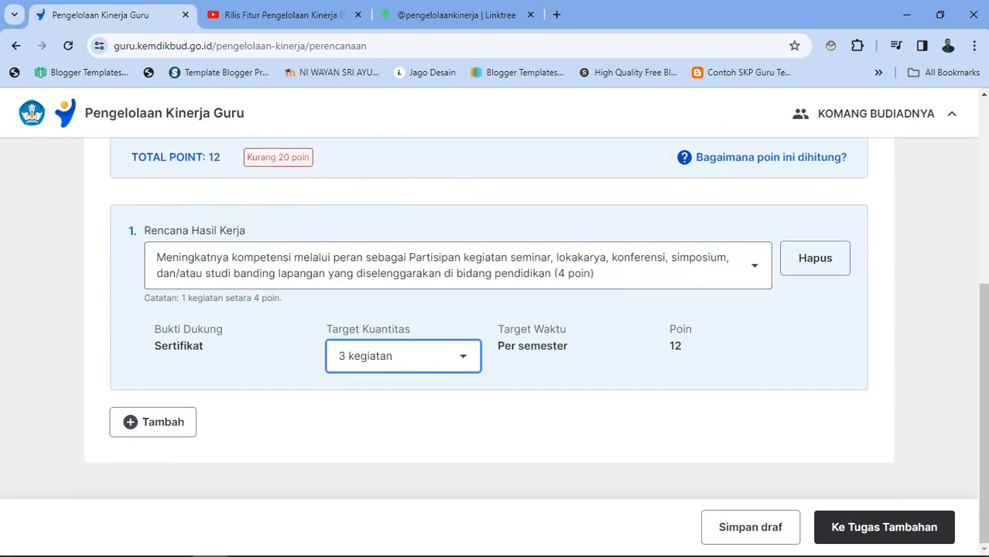
scroll(495, 317, "up", 1)
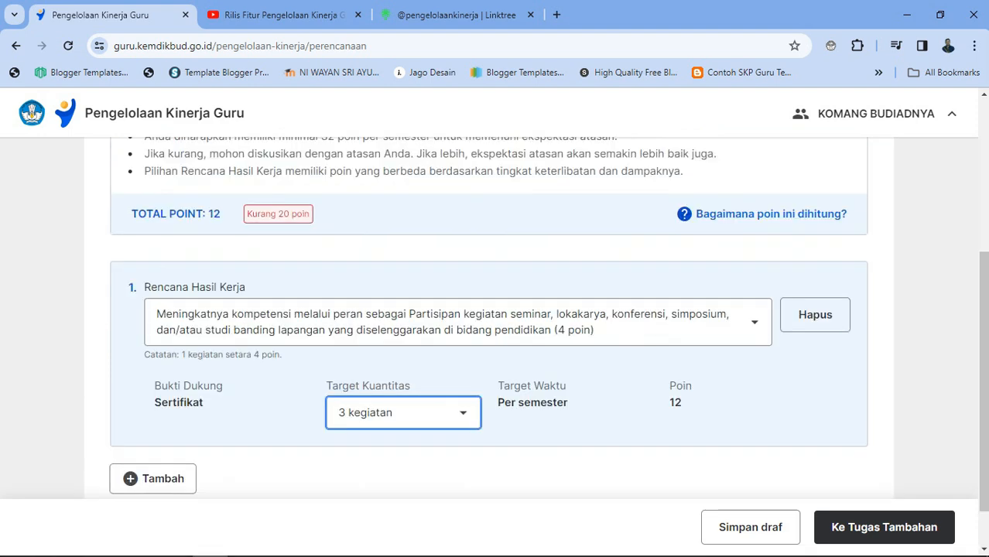
scroll(495, 317, "down", 1)
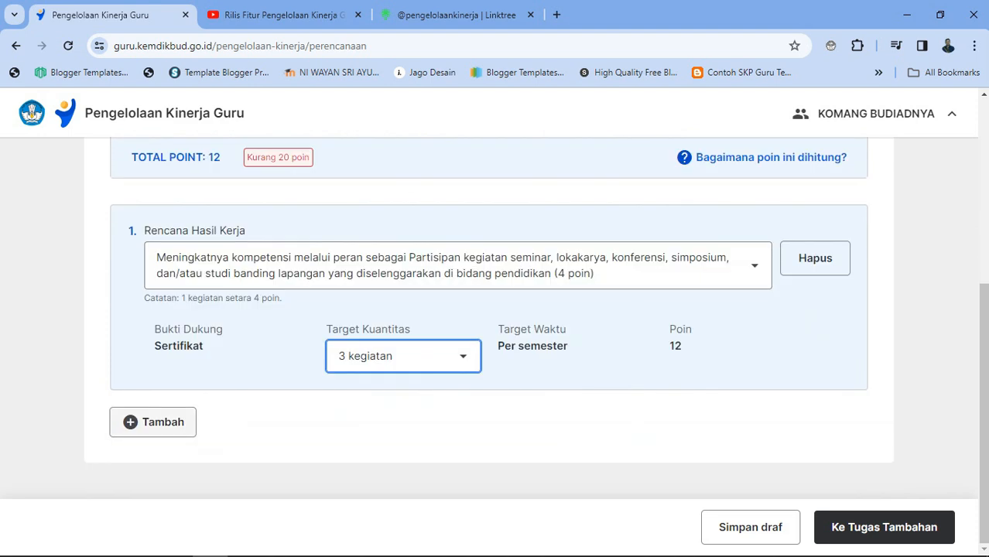
Step: Add a second Rencana Hasil Kerja with the role Peserta coaching atau mentoring pengembangan kompetensi (4 poin)
left_click(153, 422)
scroll(310, 371, "down", 2)
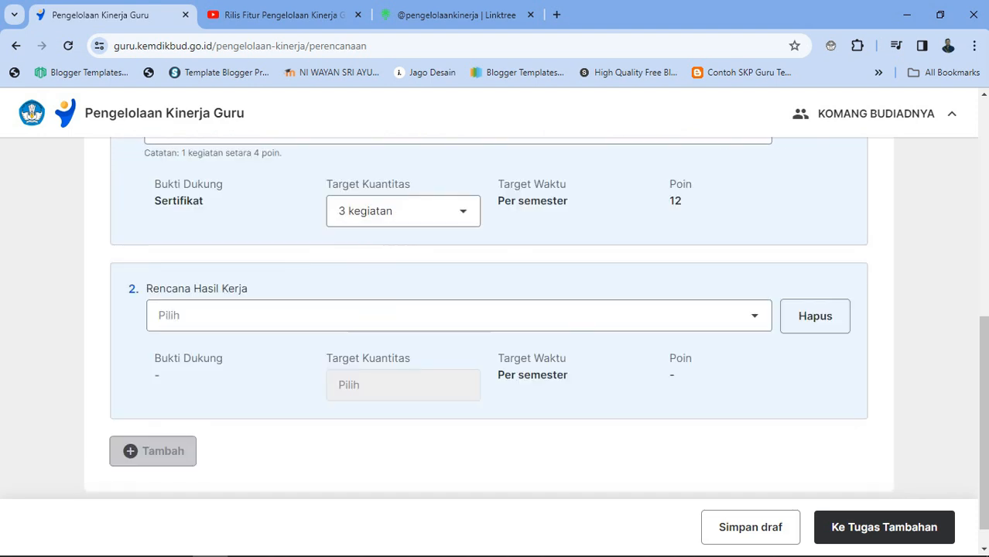
left_click(459, 315)
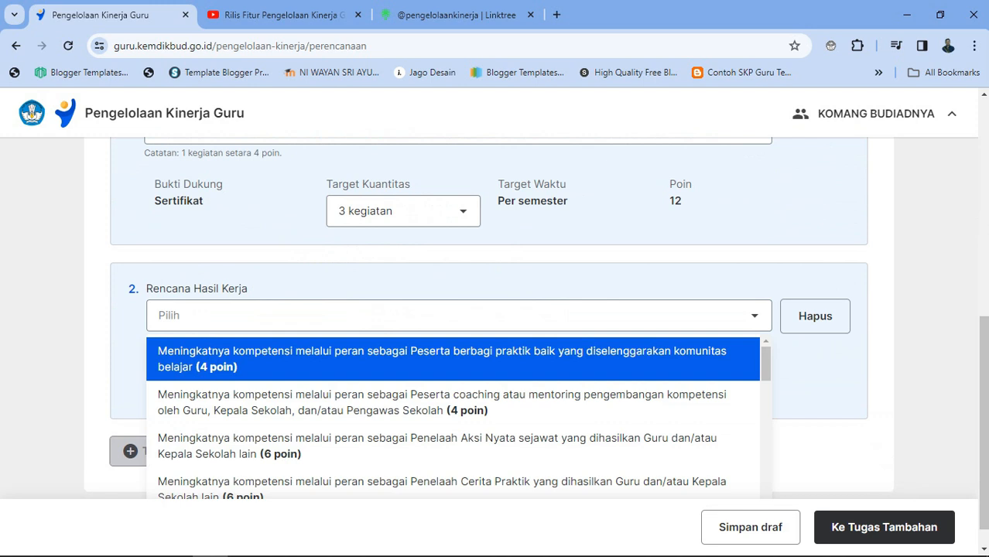
scroll(459, 416, "down", 1)
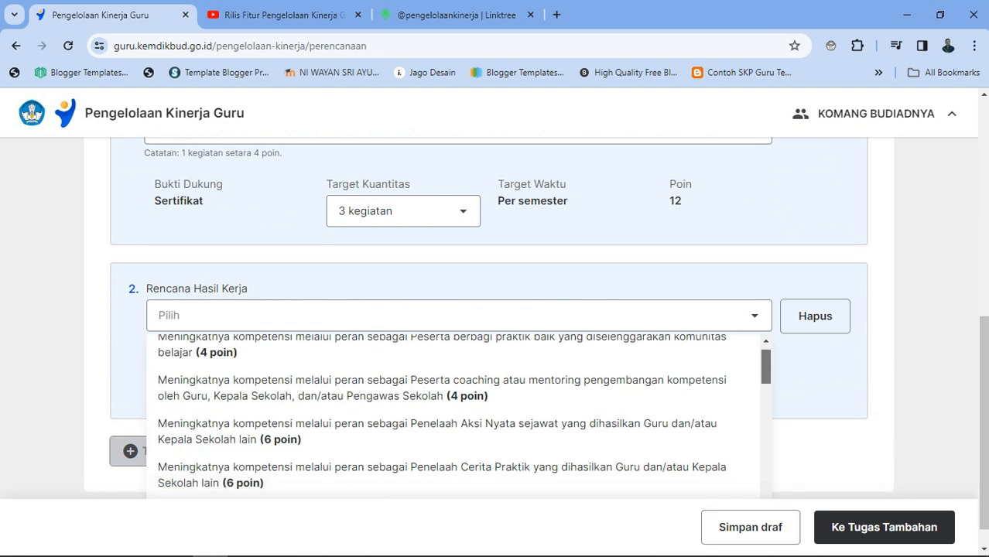
scroll(452, 414, "down", 2)
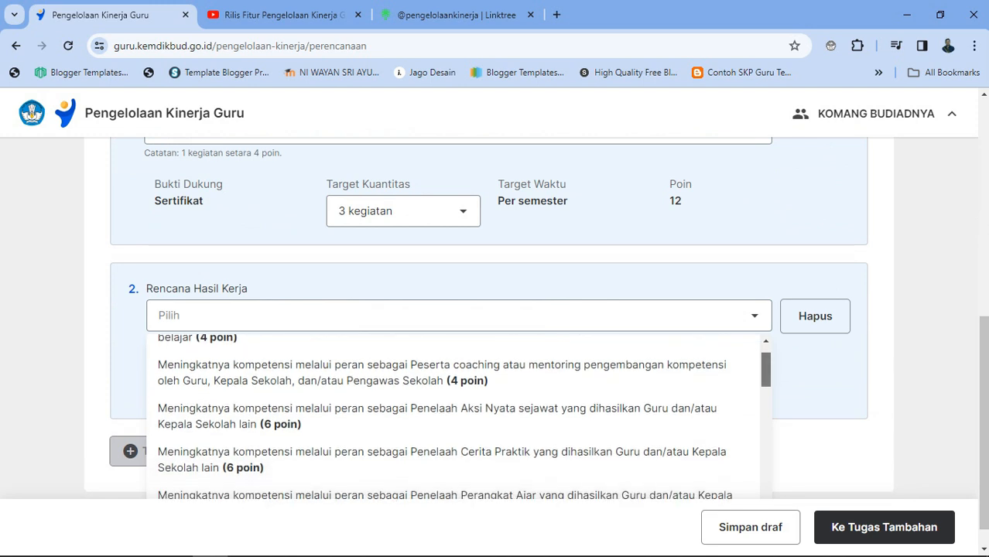
scroll(453, 395, "down", 1)
scroll(452, 394, "up", 2)
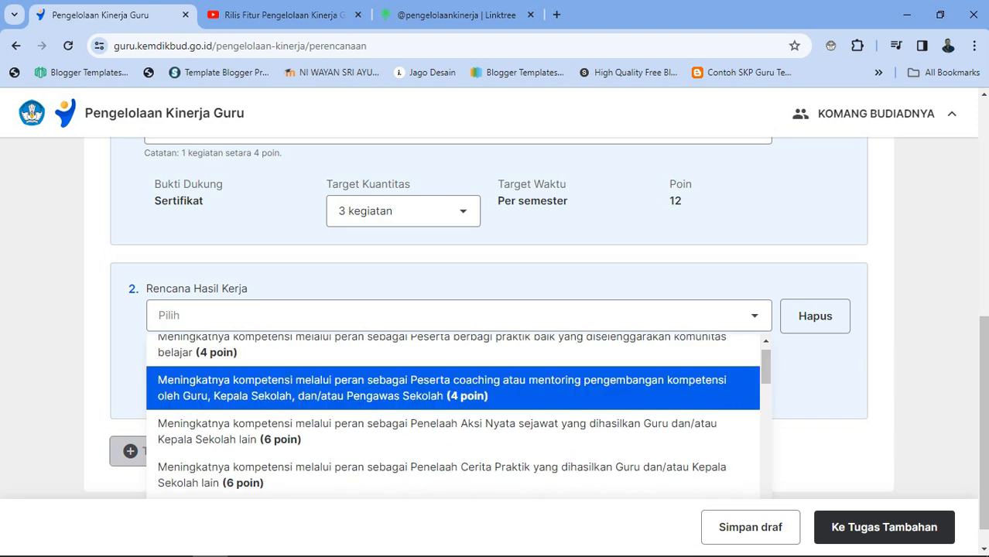
left_click(452, 389)
scroll(452, 387, "down", 1)
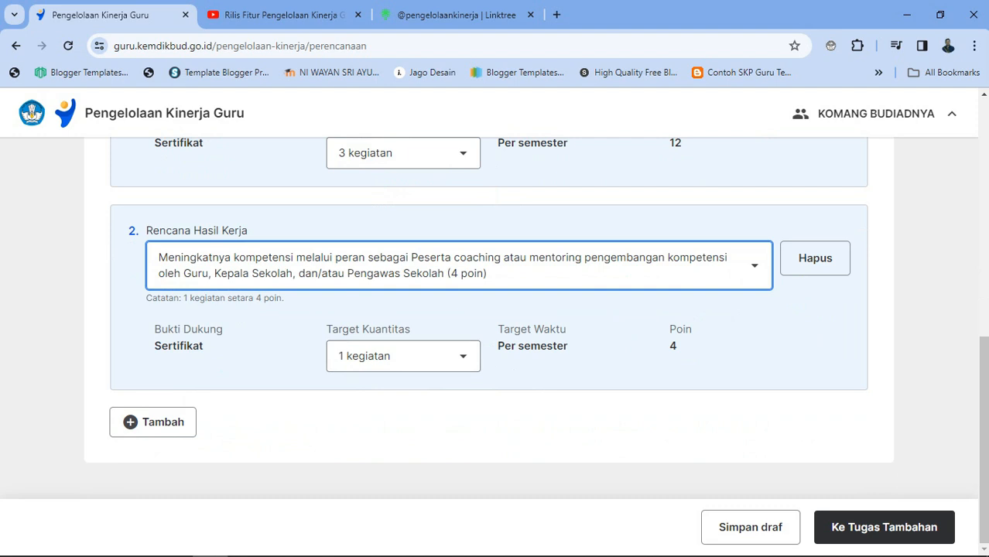
scroll(495, 317, "up", 3)
scroll(495, 317, "down", 3)
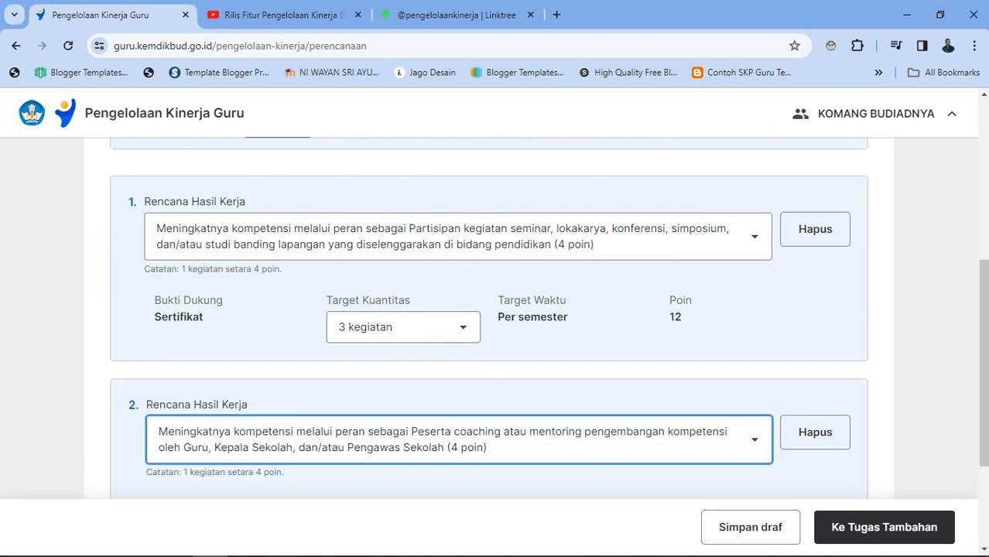
Step: Add a third Rencana Hasil Kerja with the role Narasumber Berbagi Praktik Baik on Kurikulum Merdeka dan/atau Perencanaan Berbasis Data (8 poin)
left_click(152, 422)
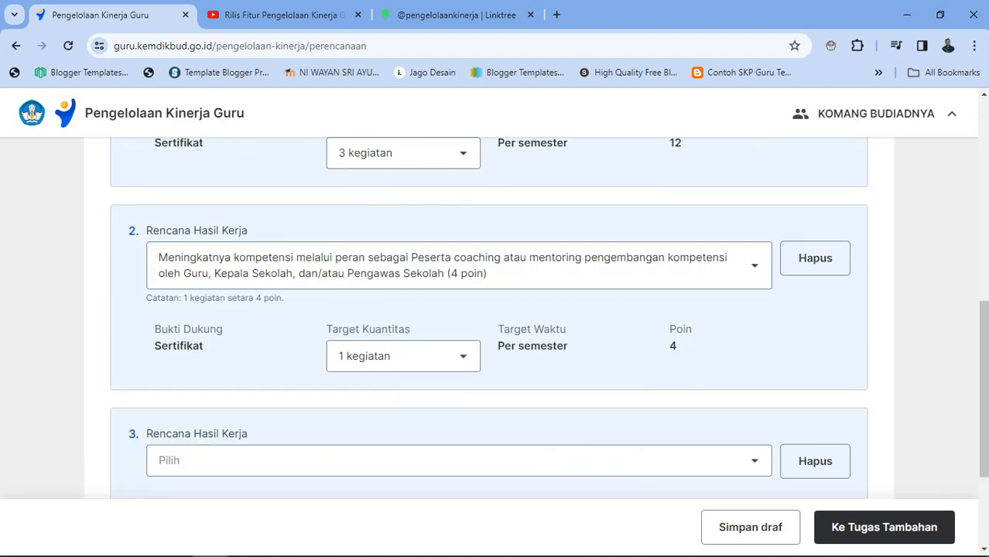
left_click(459, 286)
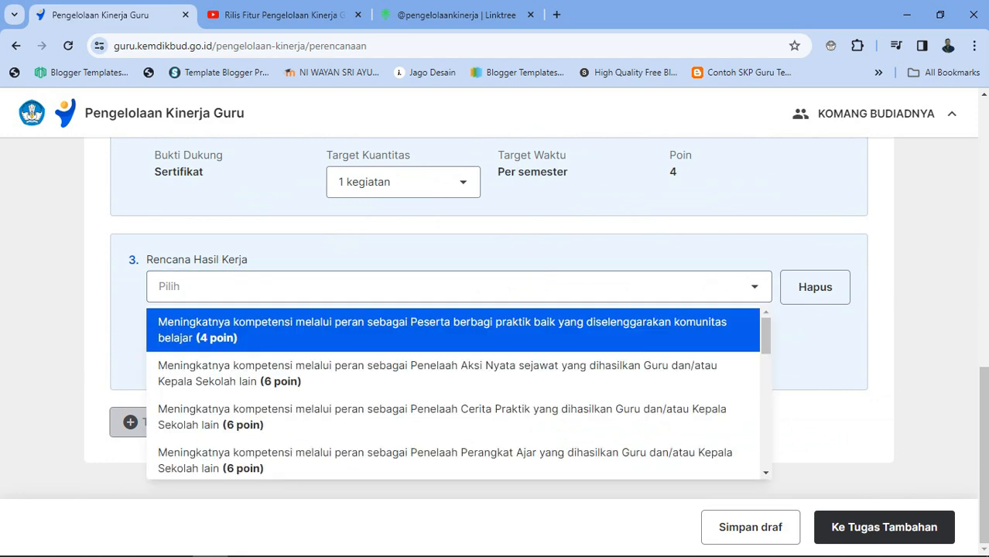
left_click_drag(765, 338, 765, 368)
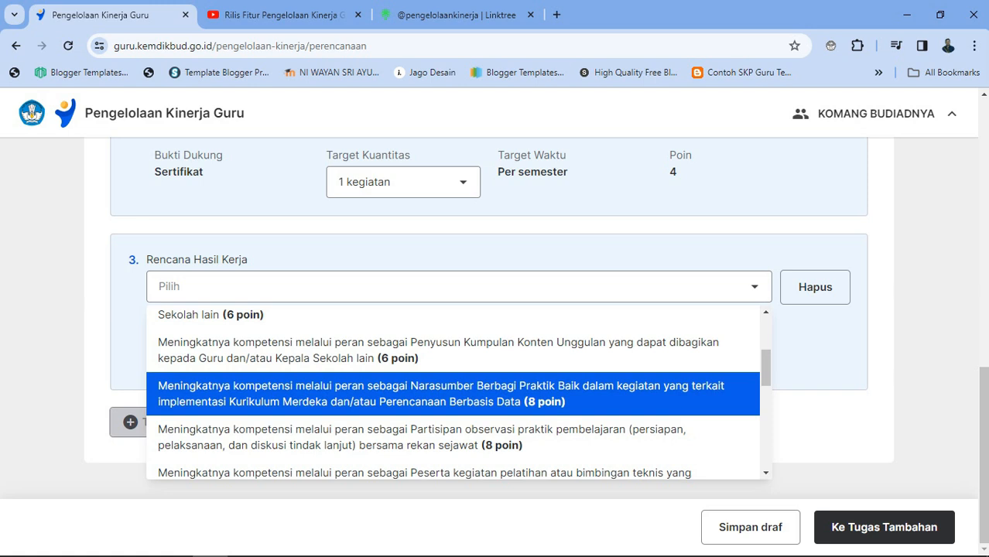
left_click(453, 394)
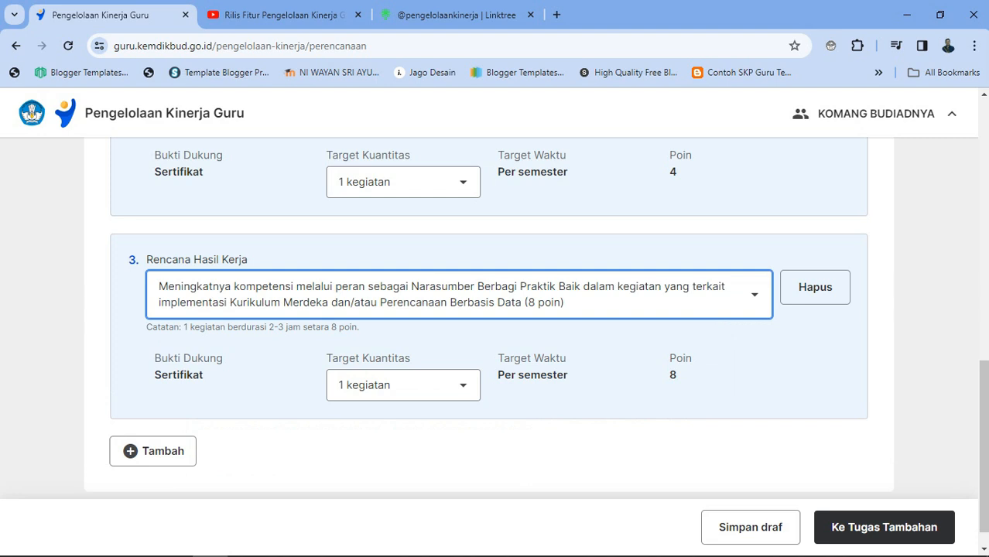
Step: Add a fourth Rencana Hasil Kerja with the role Peserta Pelatihan Mandiri (8 poin) and a Target Kuantitas of 2 kegiatan
left_click(153, 451)
scroll(309, 387, "down", 3)
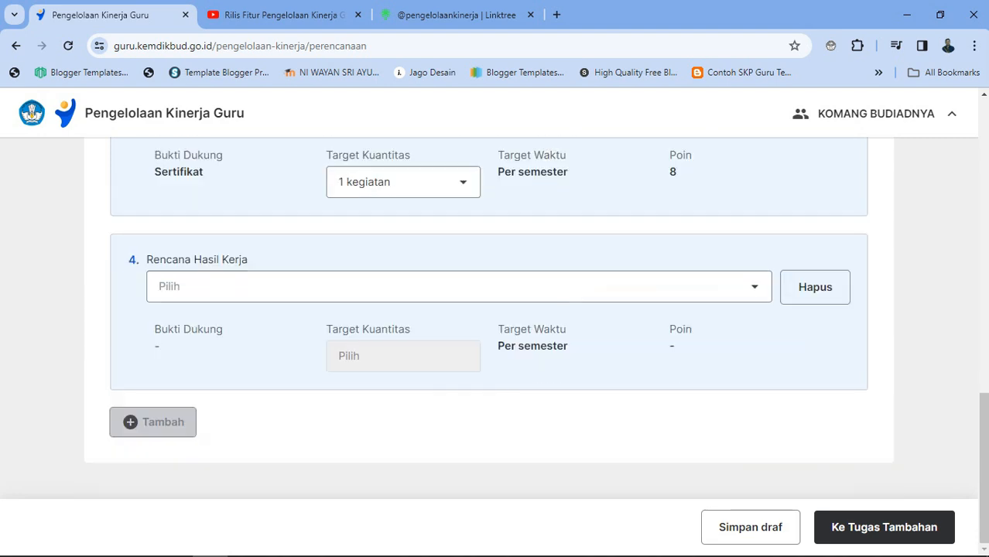
left_click(402, 286)
scroll(456, 390, "down", 3)
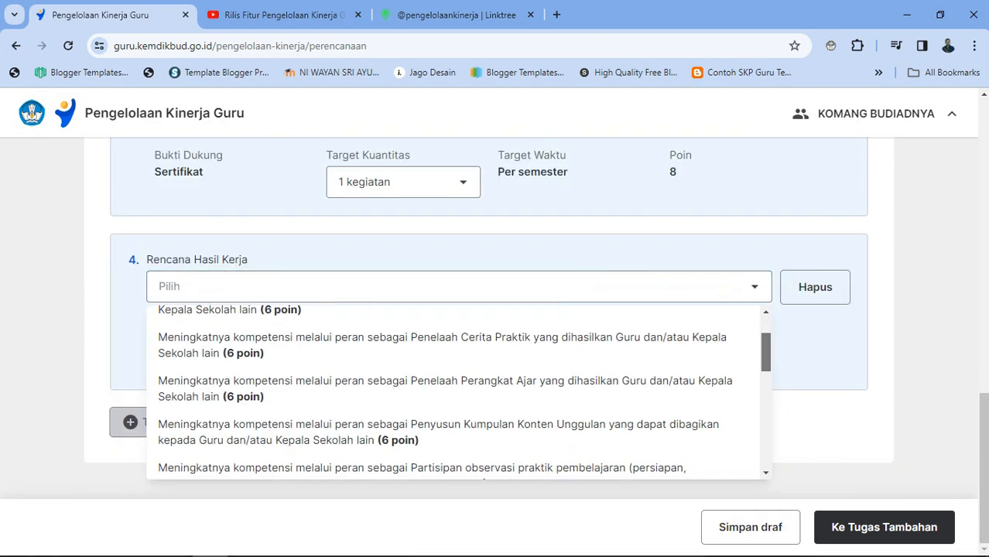
scroll(457, 391, "down", 1)
scroll(463, 391, "down", 1)
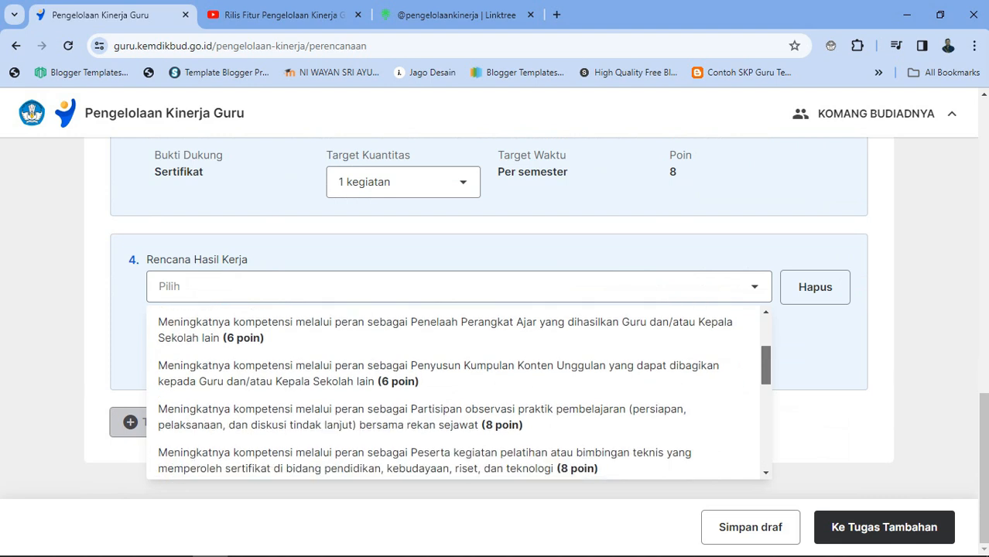
scroll(463, 391, "down", 1)
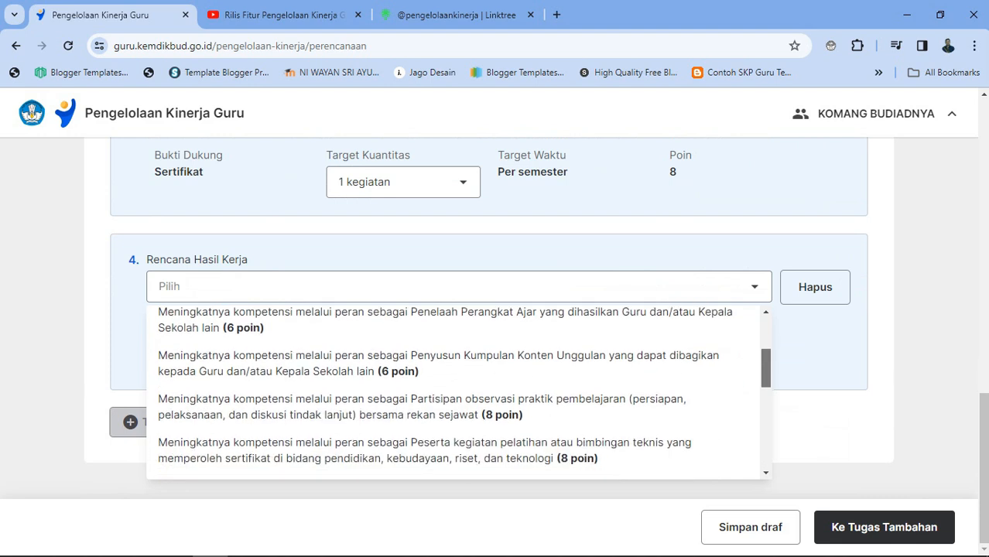
scroll(463, 391, "down", 2)
scroll(464, 391, "down", 2)
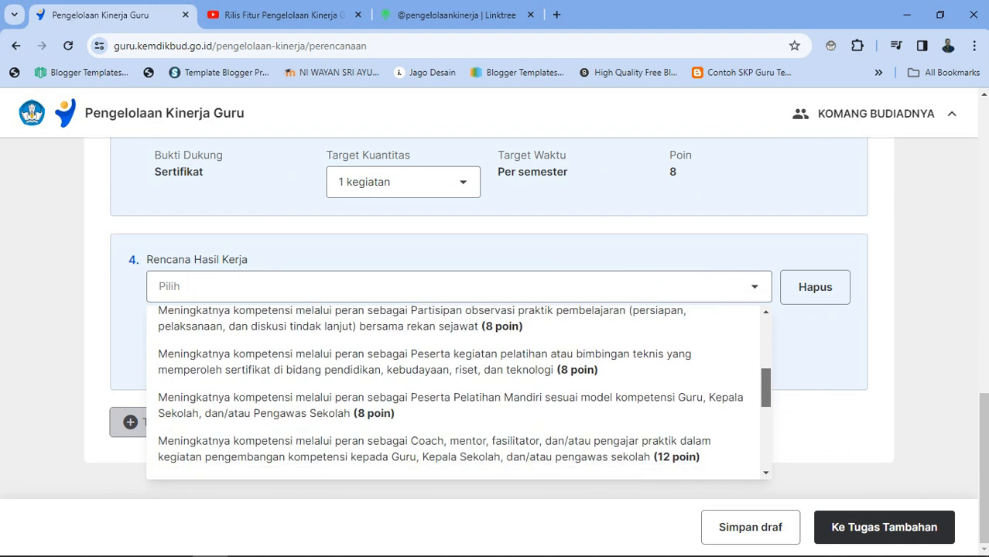
scroll(463, 392, "down", 1)
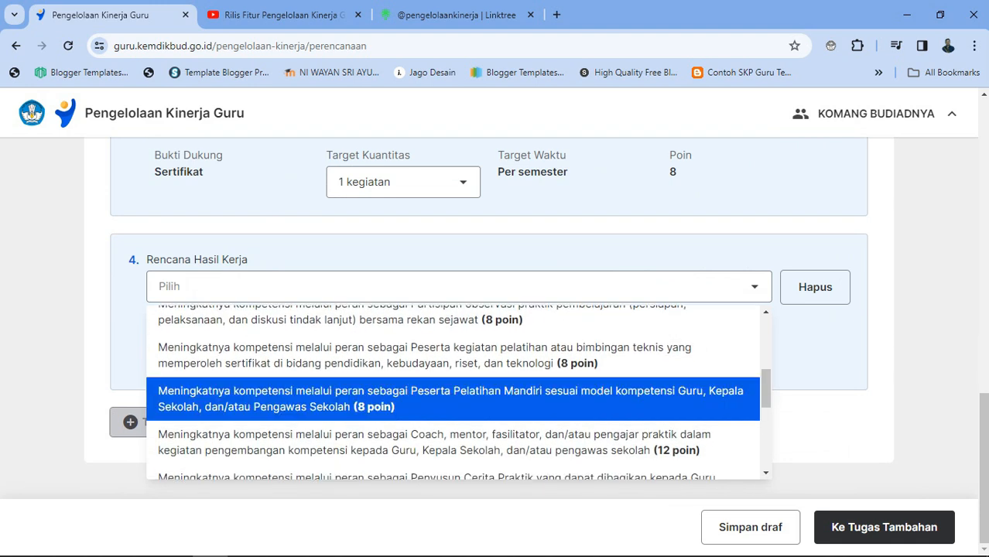
left_click(463, 399)
left_click(403, 384)
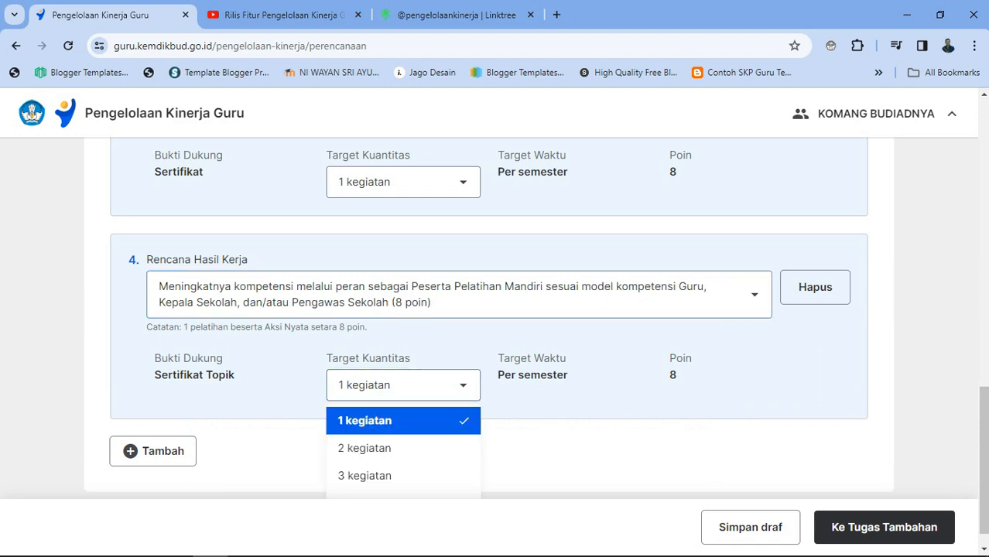
left_click(403, 448)
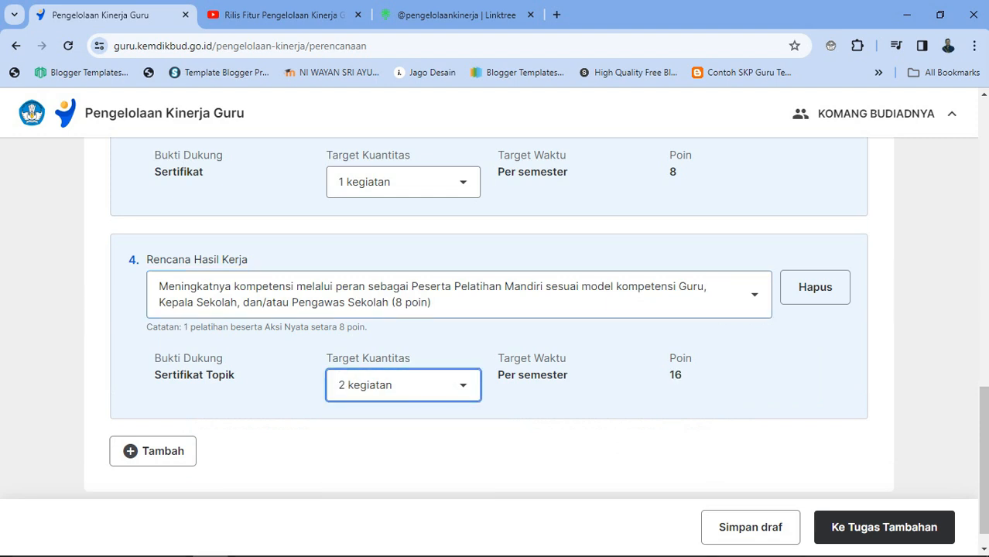
Step: Reduce the first Rencana Hasil Kerja's Target Kuantitas to 1 kegiatan, trying 2 kegiatan first, and check the total points
scroll(495, 317, "up", 12)
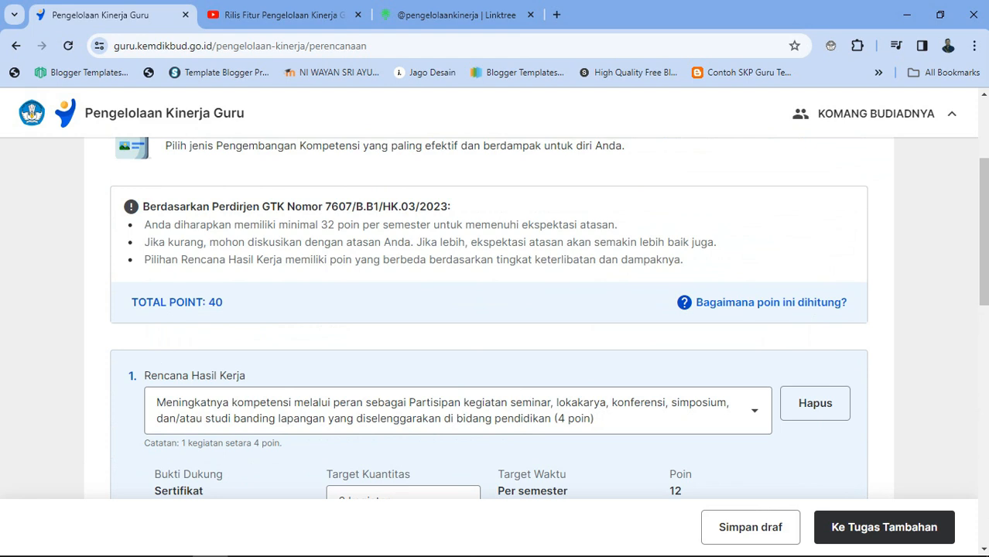
scroll(495, 317, "down", 5)
scroll(495, 317, "up", 3)
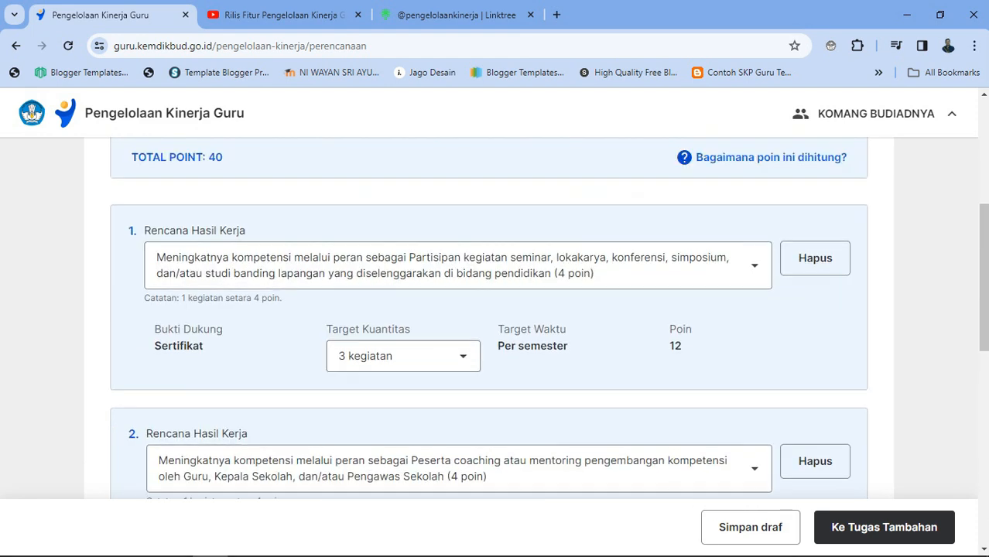
left_click(403, 356)
left_click(403, 418)
scroll(403, 418, "up", 1)
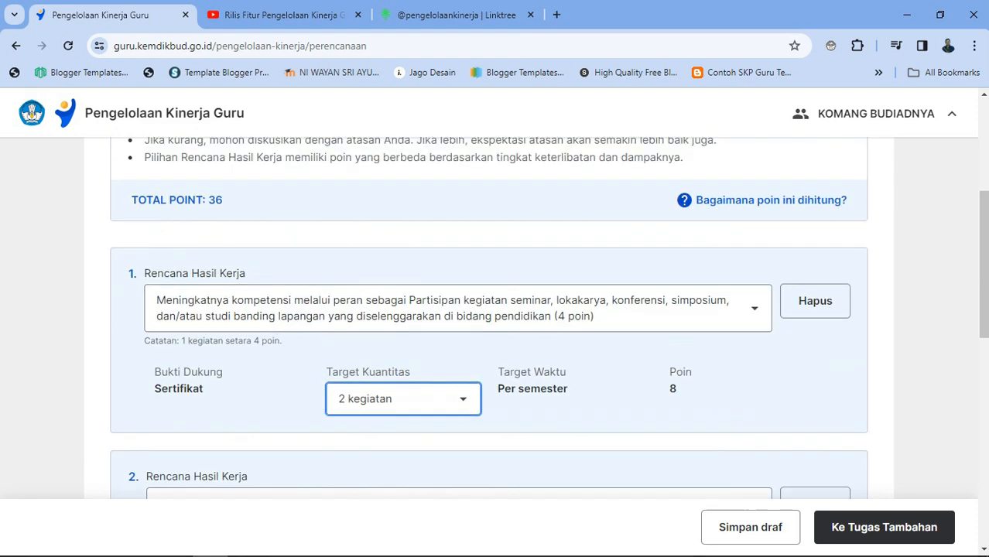
left_click(403, 430)
left_click(398, 463)
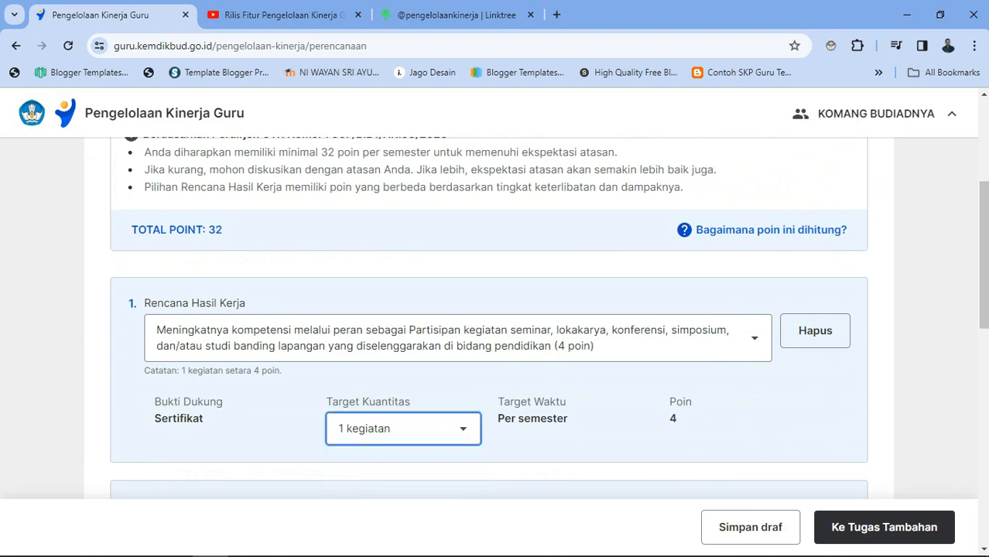
scroll(495, 317, "down", 2)
scroll(495, 317, "up", 3)
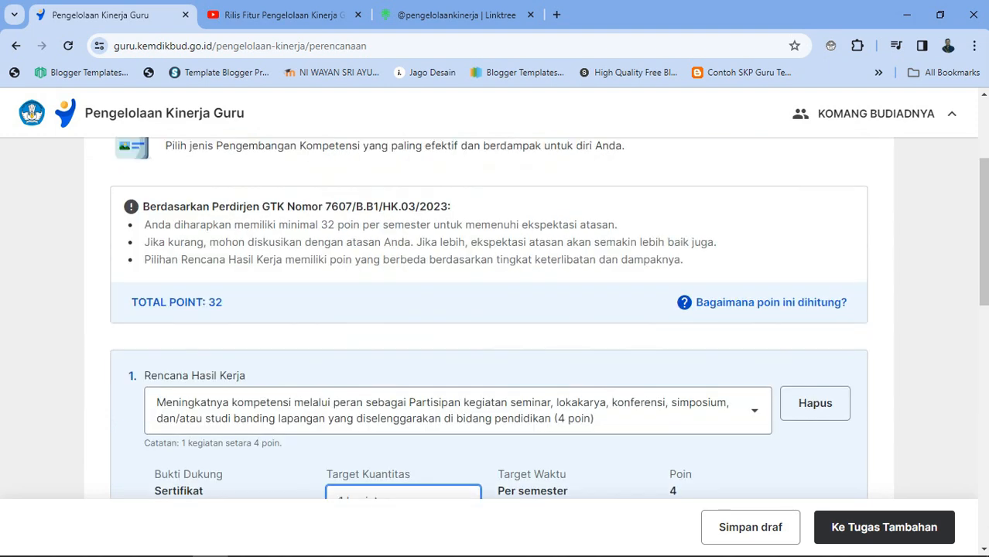
Step: Reduce the fourth Rencana Hasil Kerja's Target Kuantitas to 1 kegiatan
scroll(495, 317, "down", 3)
scroll(495, 318, "down", 8)
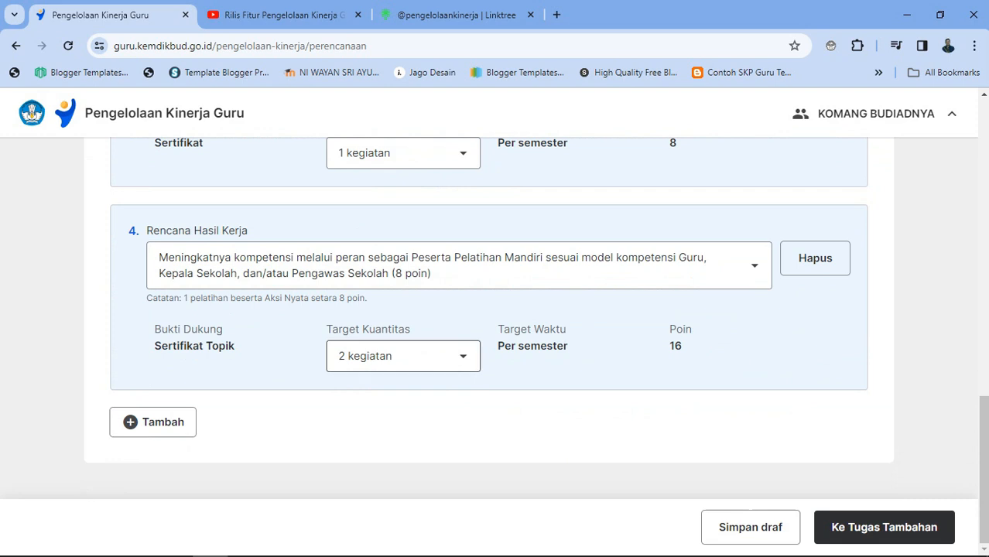
left_click(403, 356)
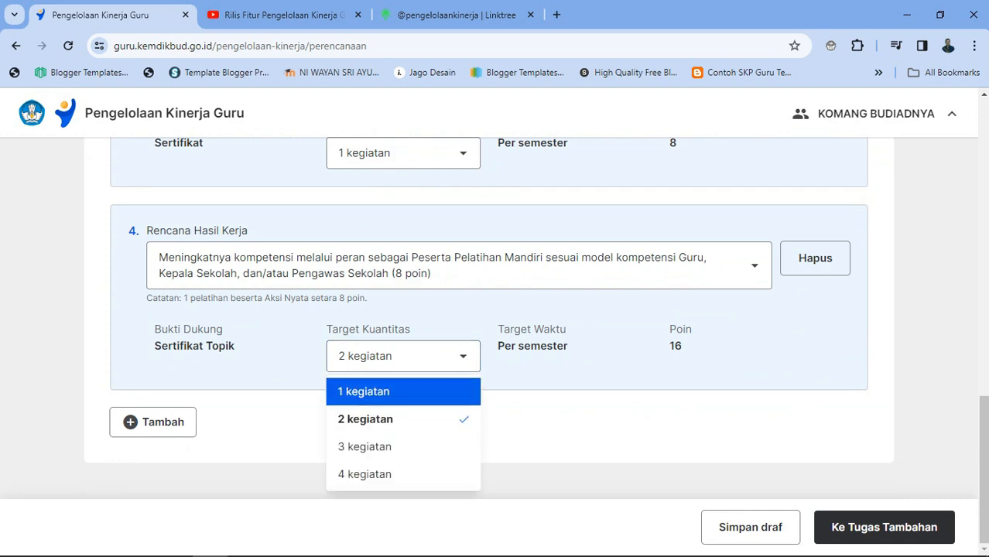
left_click(363, 391)
scroll(363, 391, "up", 10)
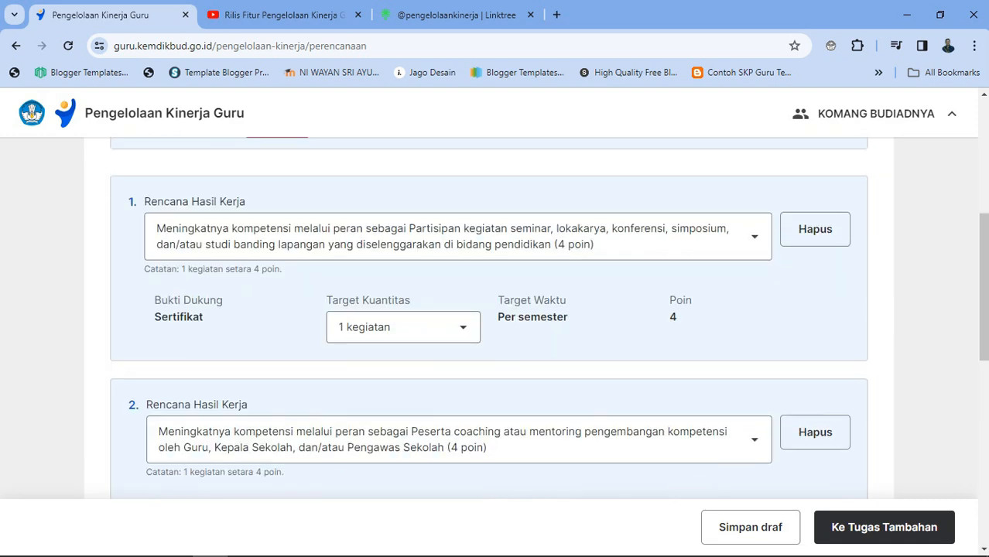
Step: Set the first Rencana Hasil Kerja's Target Kuantitas to 2 kegiatan and check the total points
scroll(496, 318, "down", 3)
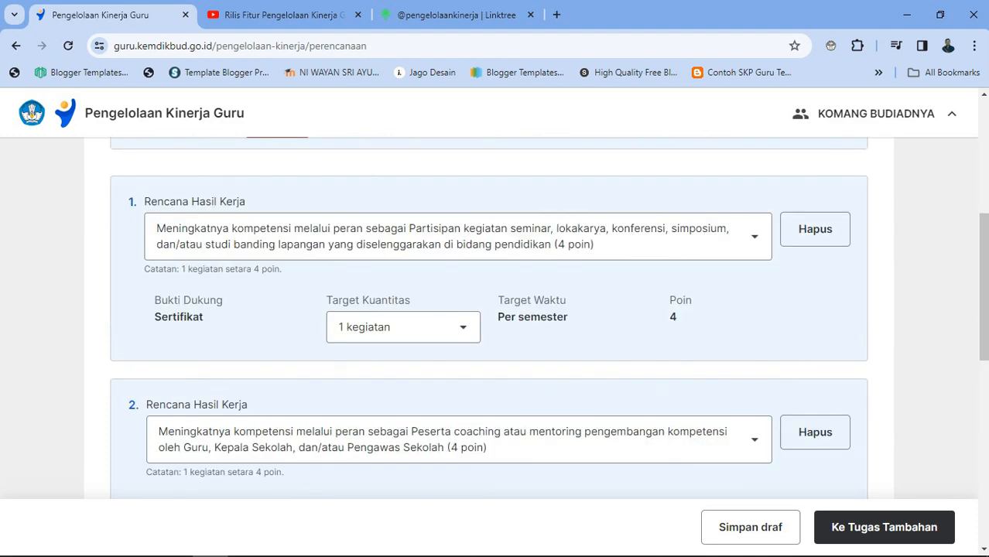
left_click(403, 326)
left_click(365, 386)
scroll(495, 317, "up", 3)
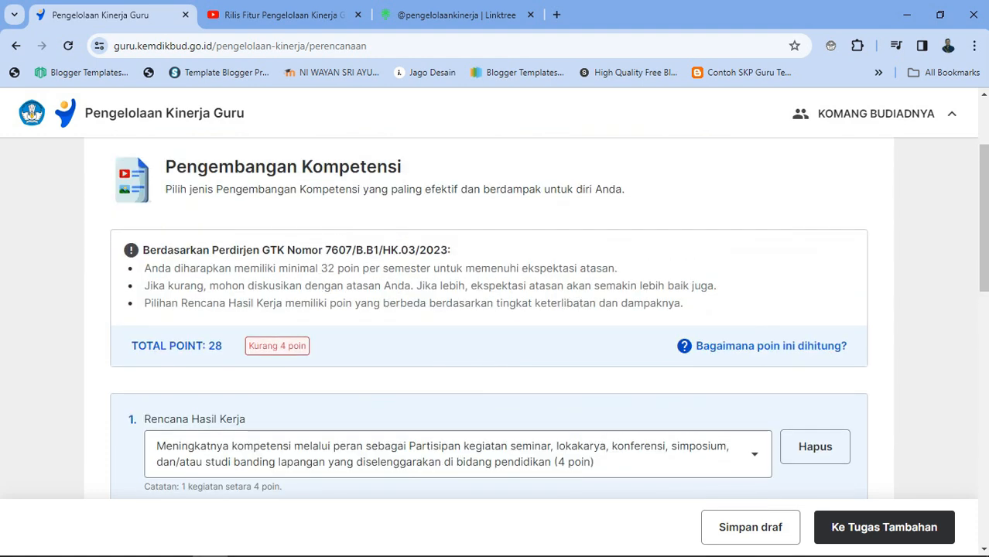
Step: Try adding a fifth Rencana Hasil Kerja and look through the available competency development roles and their points without choosing one
scroll(495, 317, "down", 4)
scroll(495, 317, "down", 7)
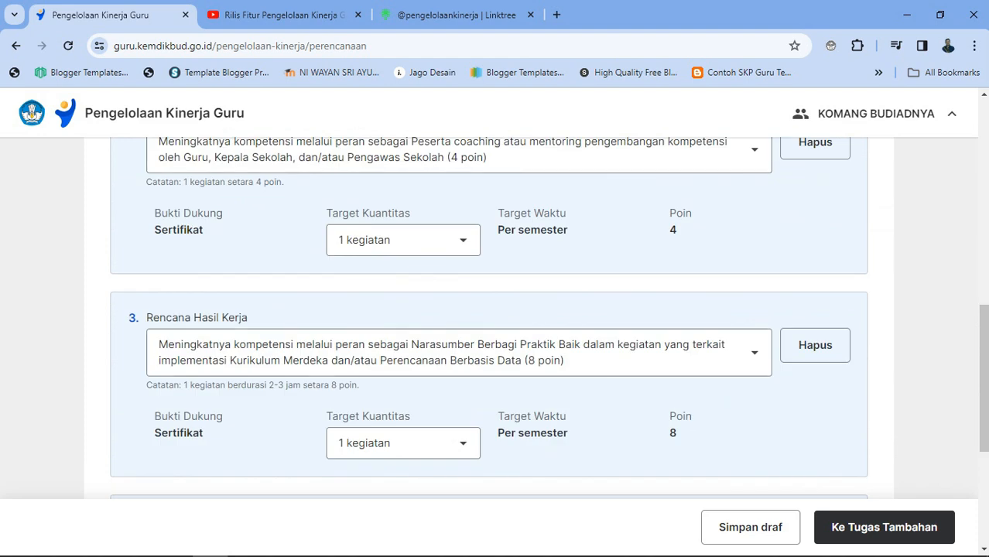
left_click(153, 422)
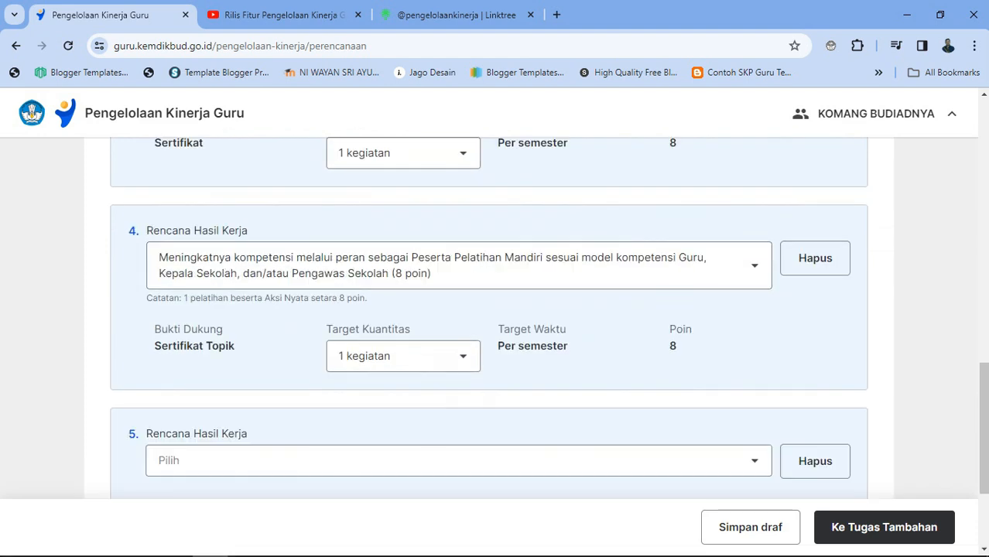
scroll(495, 317, "down", 3)
left_click(458, 286)
scroll(453, 387, "down", 2)
scroll(454, 387, "down", 2)
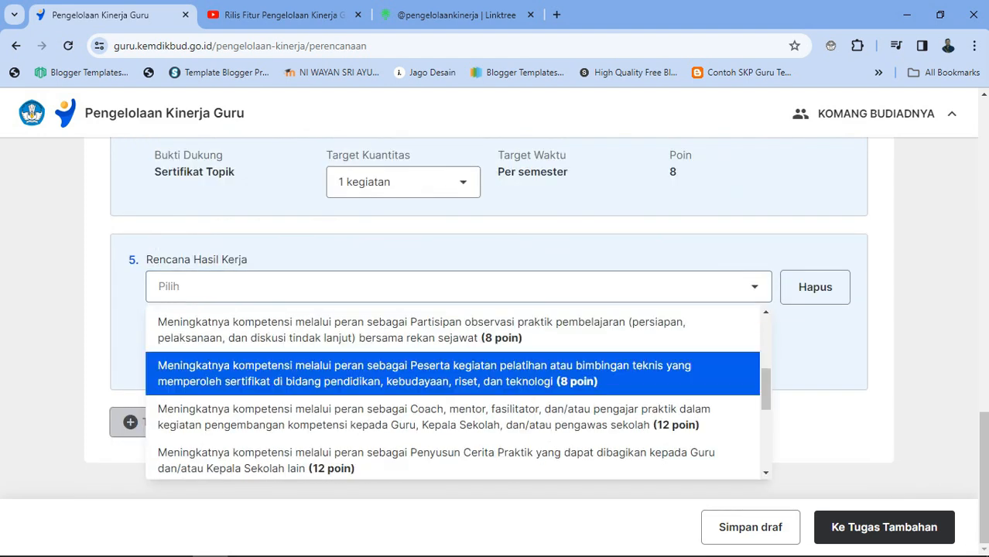
scroll(453, 387, "up", 2)
scroll(457, 392, "down", 3)
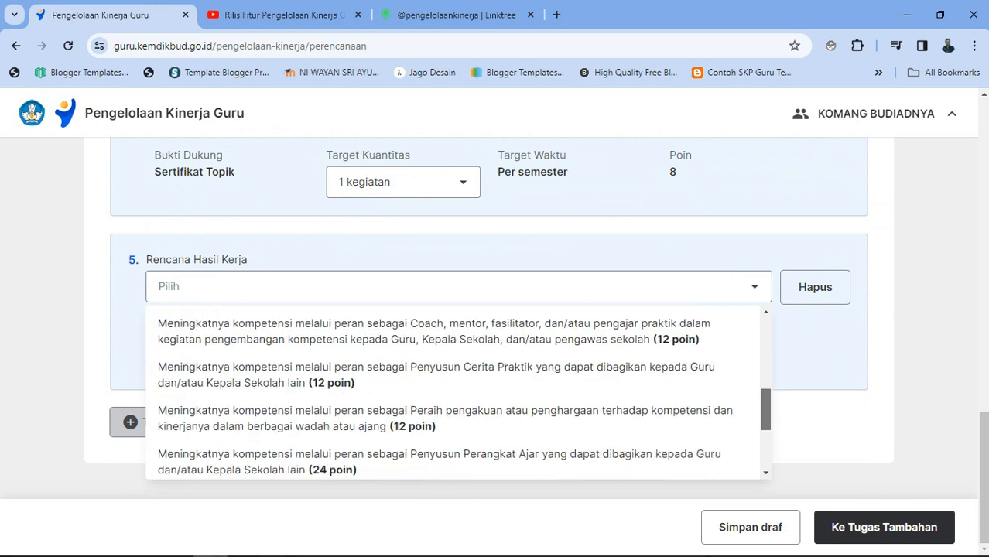
scroll(458, 392, "down", 3)
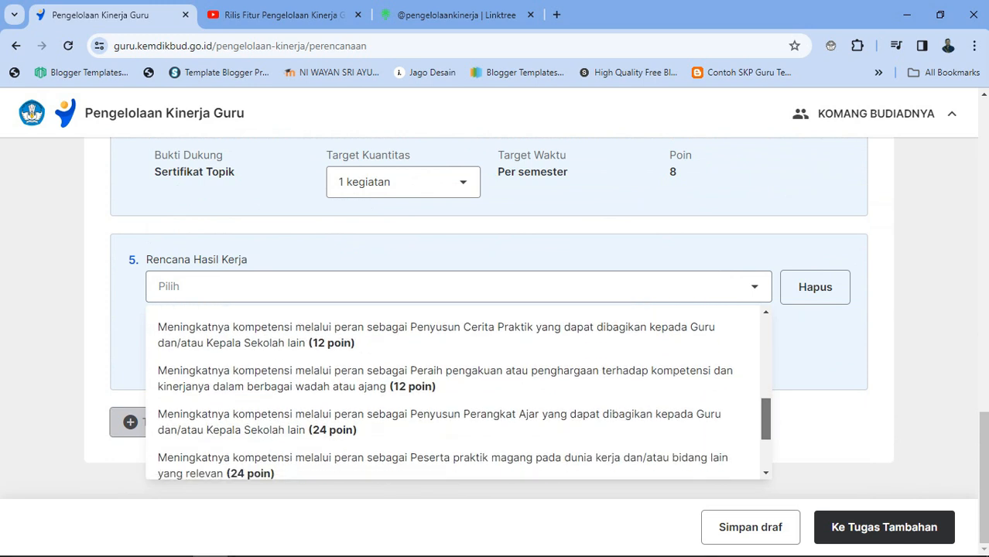
left_click_drag(766, 444, 766, 448)
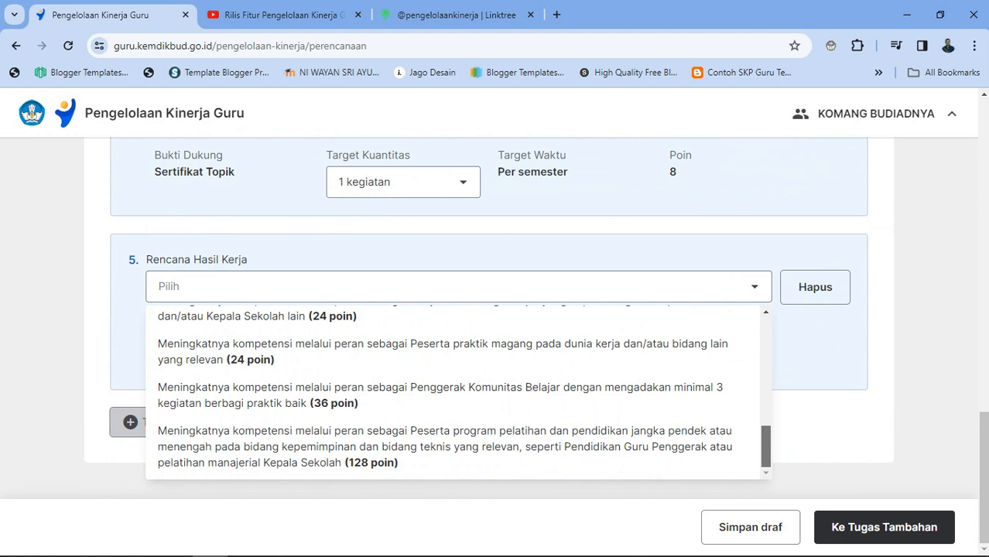
left_click_drag(766, 447, 766, 351)
left_click(754, 286)
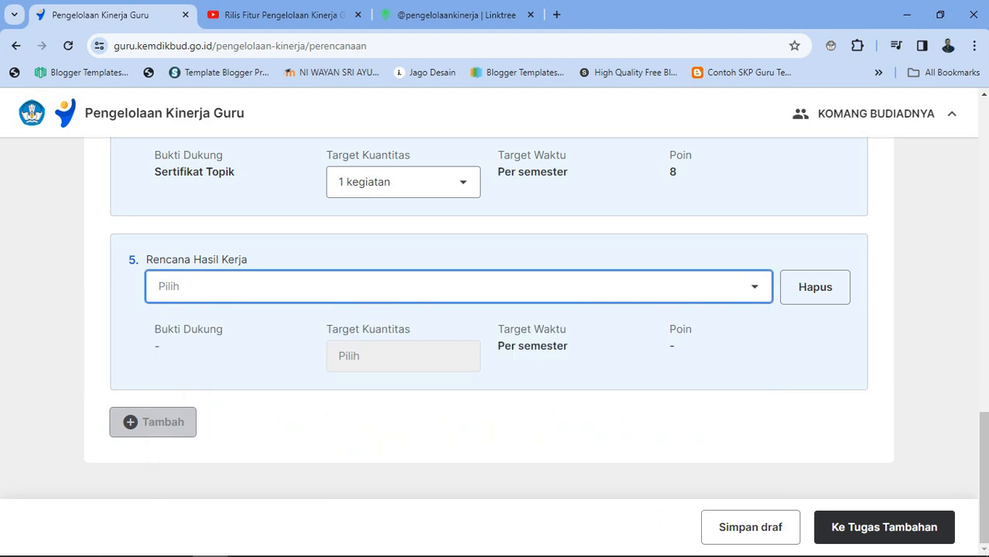
Step: Raise the first Rencana Hasil Kerja's Target Kuantitas to 3 kegiatan and check the total points against the 32-point minimum
scroll(495, 309, "up", 10)
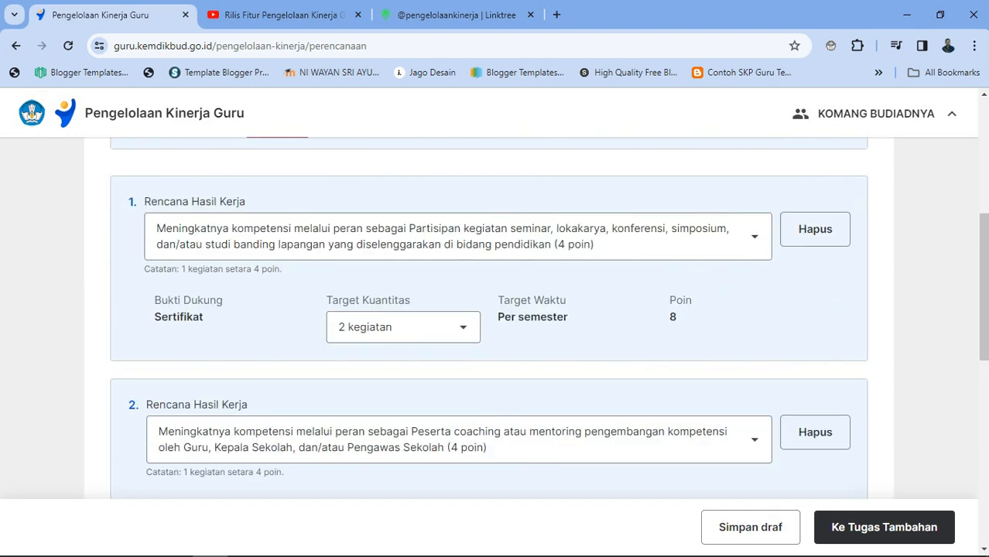
left_click(402, 326)
left_click(364, 416)
scroll(364, 416, "up", 3)
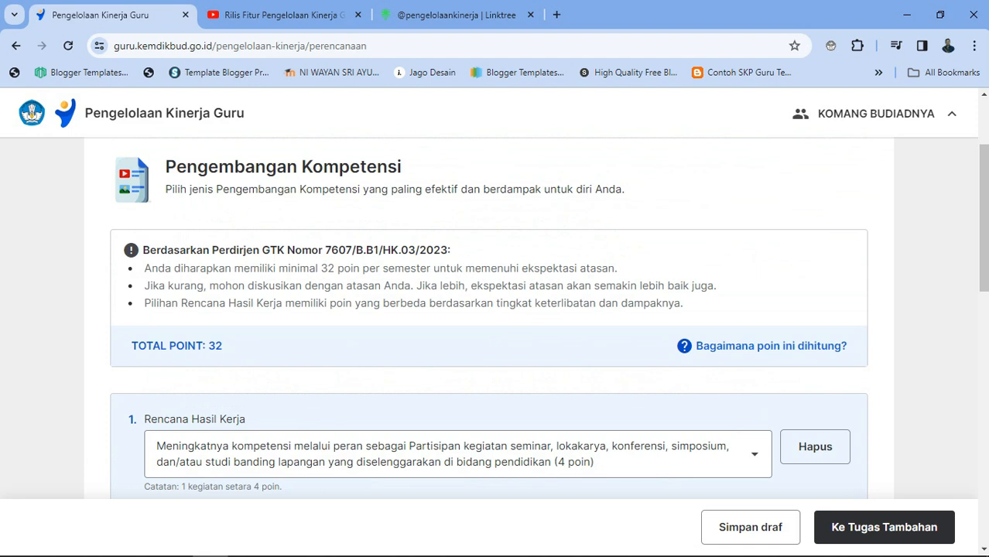
scroll(495, 309, "down", 3)
scroll(495, 309, "up", 3)
scroll(495, 310, "down", 8)
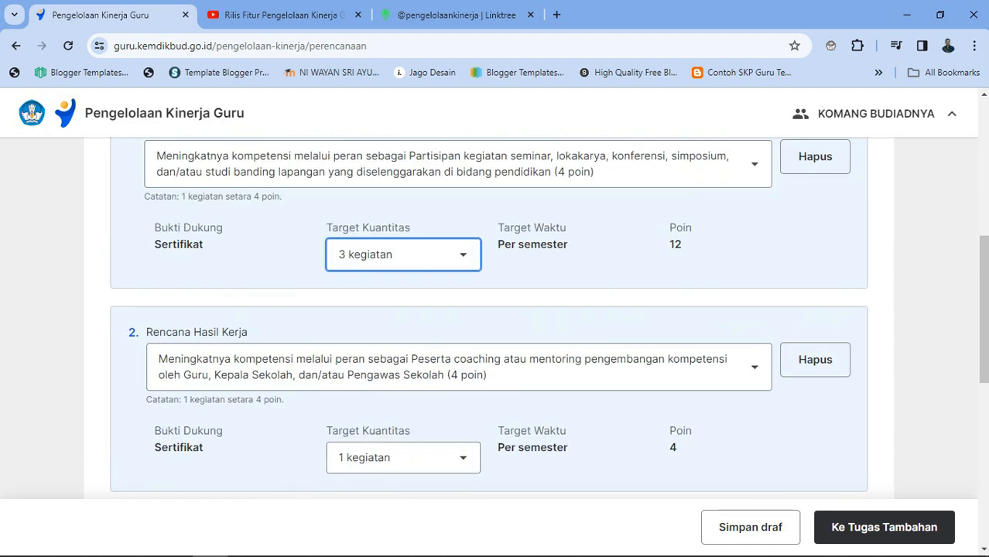
Step: Continue to the optional Tugas Tambahan section and read its guidance on additional duties
scroll(495, 309, "down", 2)
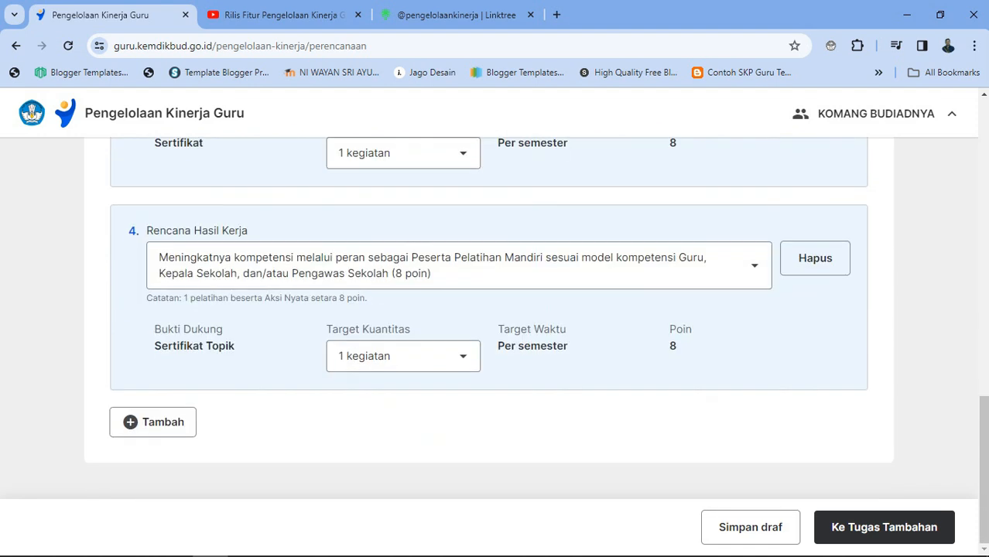
left_click(905, 529)
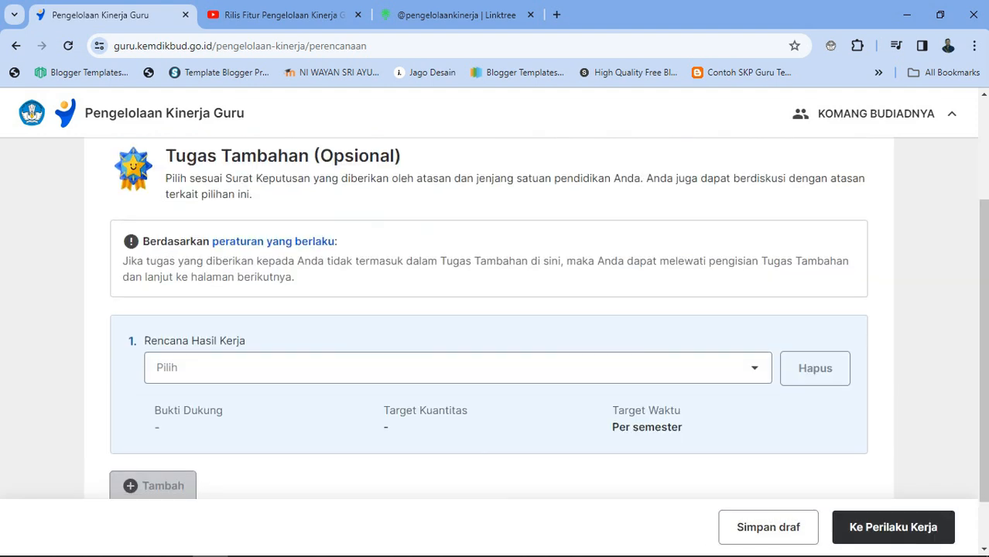
scroll(496, 310, "down", 1)
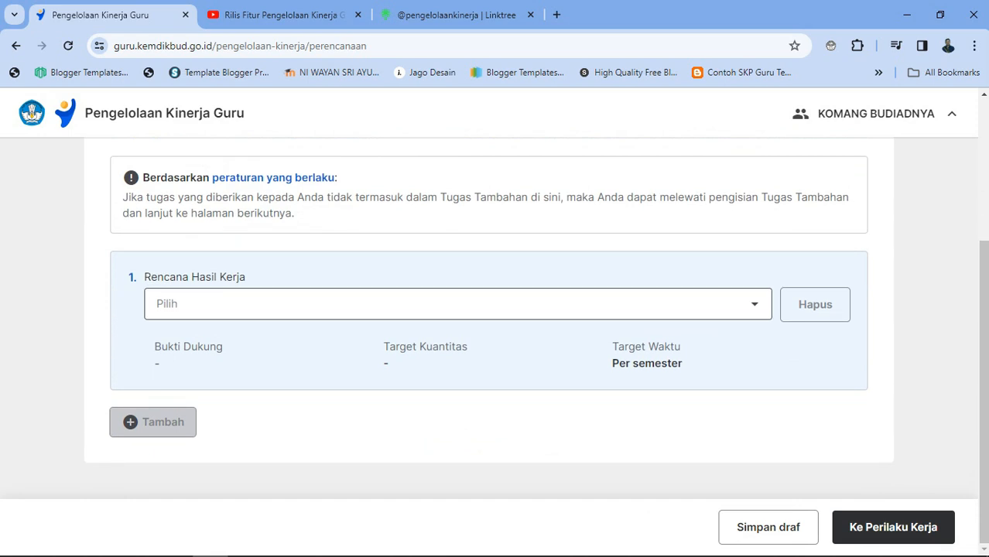
scroll(495, 310, "up", 2)
scroll(495, 309, "down", 1)
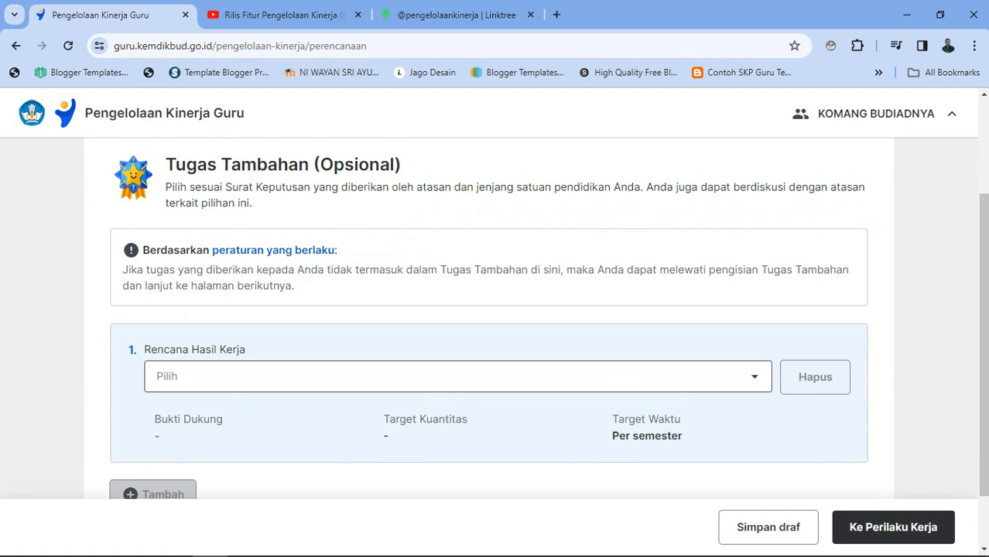
scroll(495, 310, "down", 1)
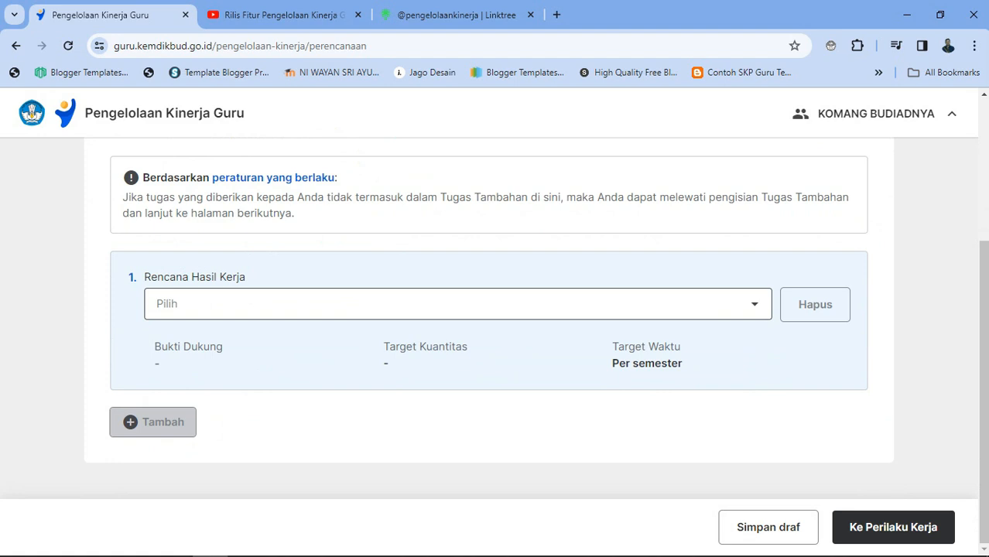
Step: Choose the Semua jenjang role Kepala Perpustakaan Satuan Pendidikan for the first Tugas Tambahan entry
left_click(458, 304)
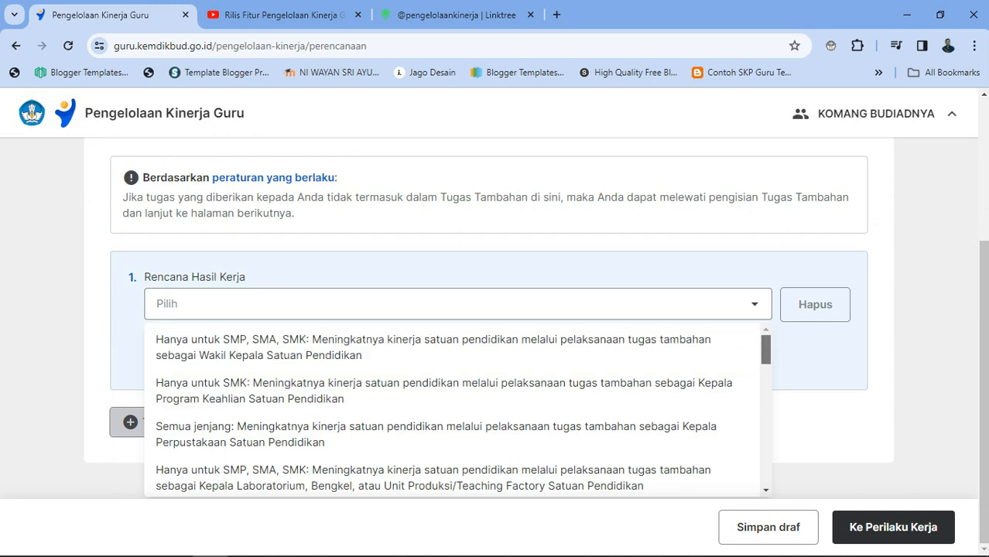
scroll(457, 410, "down", 1)
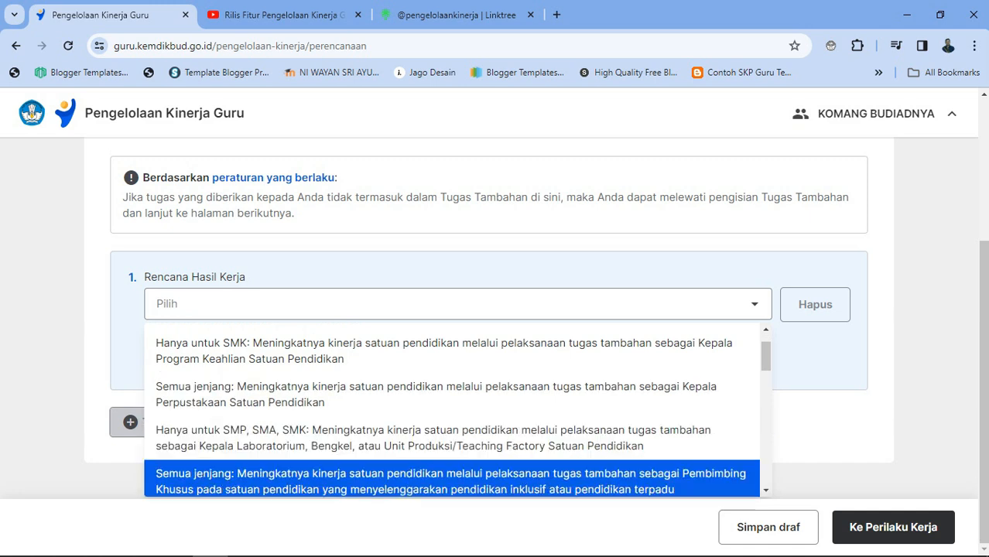
left_click(452, 395)
Step: Add a second Tugas Tambahan entry and look through the roles available for it
scroll(153, 422, "down", 1)
left_click(152, 421)
scroll(152, 421, "down", 2)
left_click(458, 304)
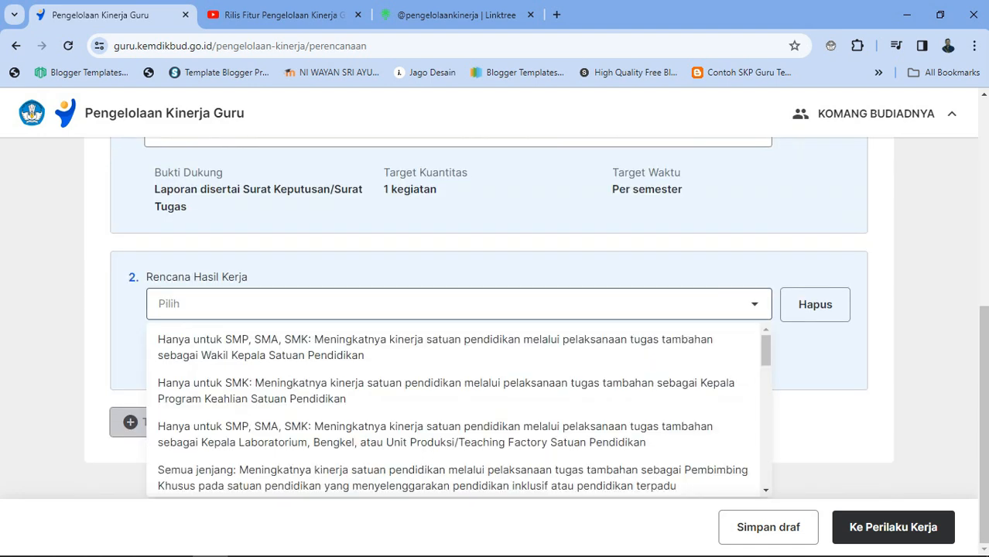
left_click_drag(766, 350, 765, 369)
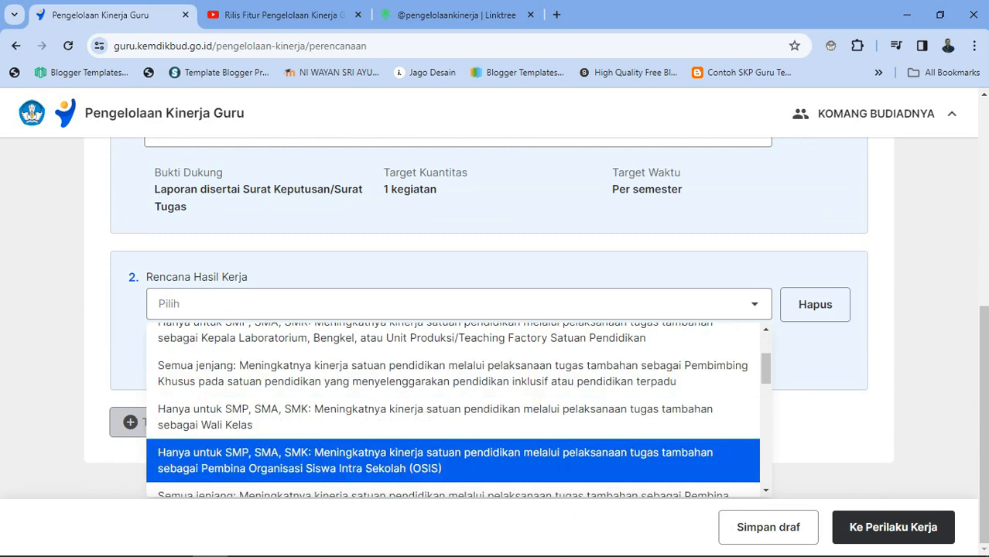
scroll(464, 209, "up", 1)
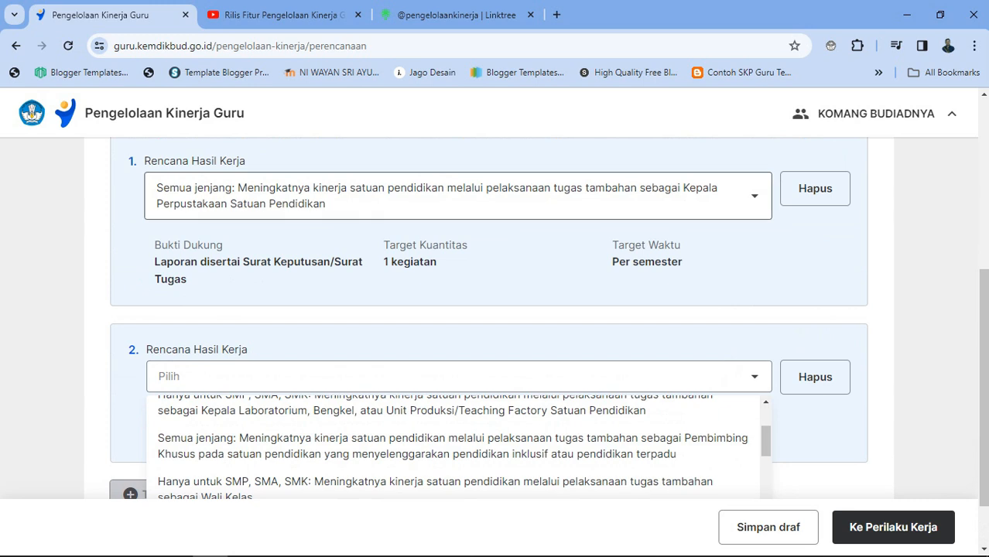
Step: Change the first Tugas Tambahan entry to the SMP, SMA, SMK role Wali Kelas
left_click(464, 197)
scroll(451, 325, "down", 3)
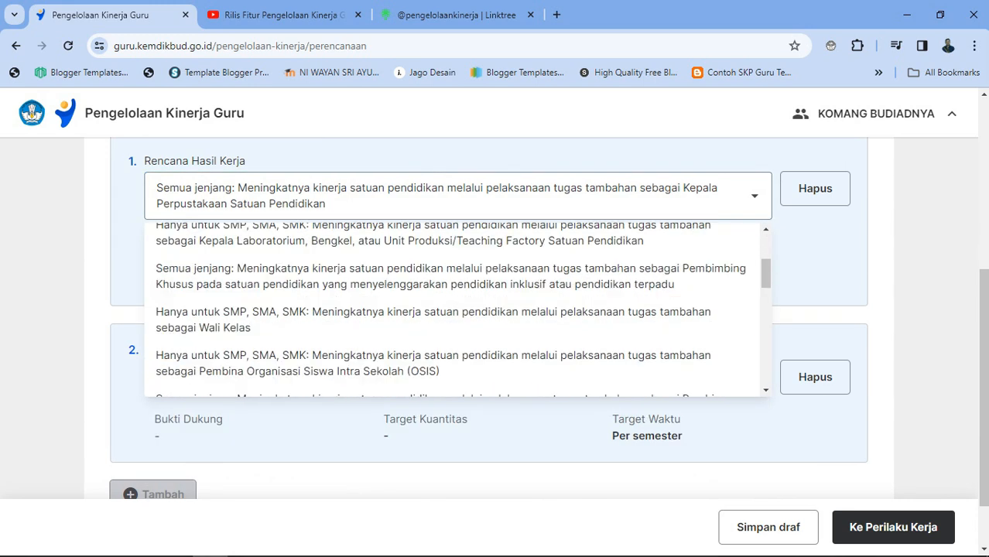
scroll(451, 325, "up", 5)
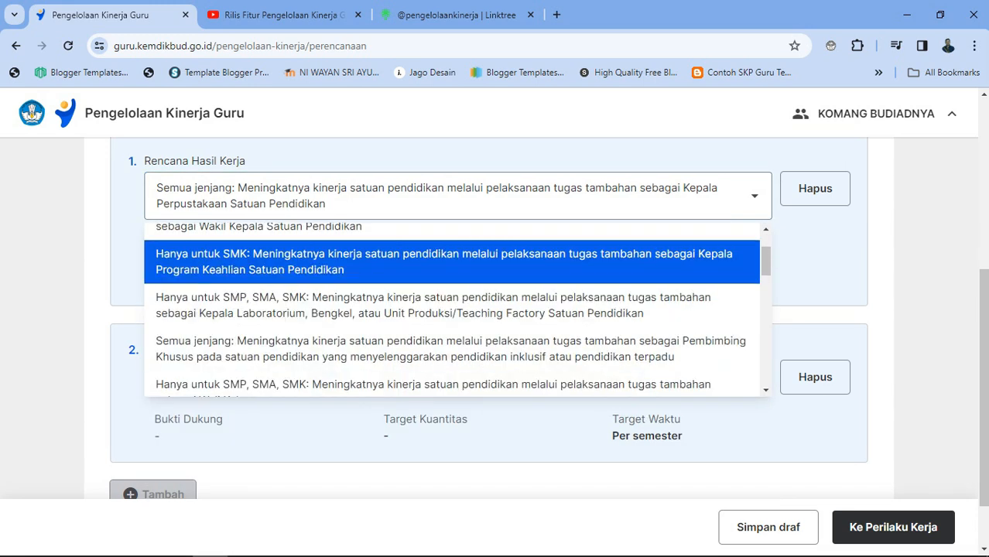
scroll(456, 309, "down", 4)
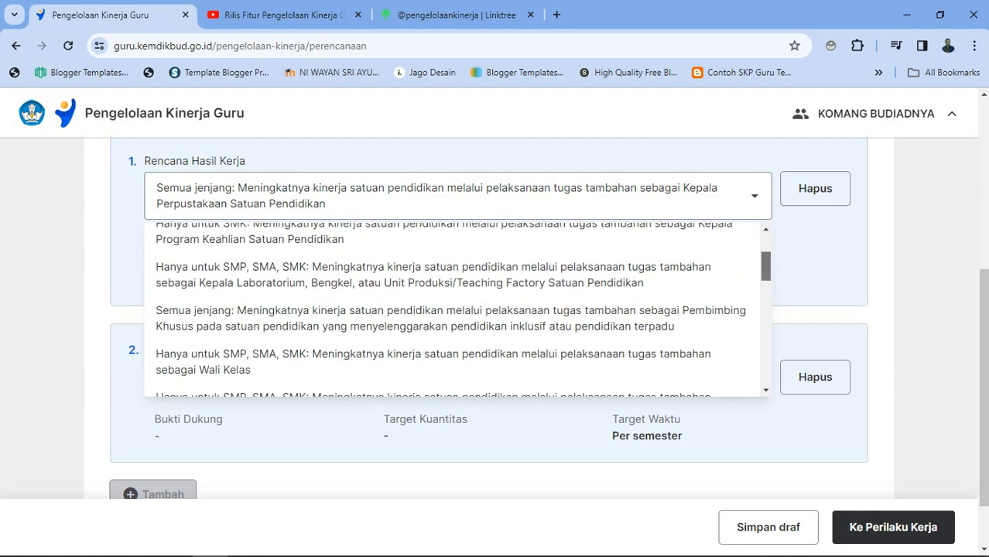
left_click(451, 287)
Step: Choose the SMP, SMA, SMK role Pembina Organisasi Siswa Intra Sekolah (OSIS) for the second Tugas Tambahan entry
scroll(452, 294, "down", 2)
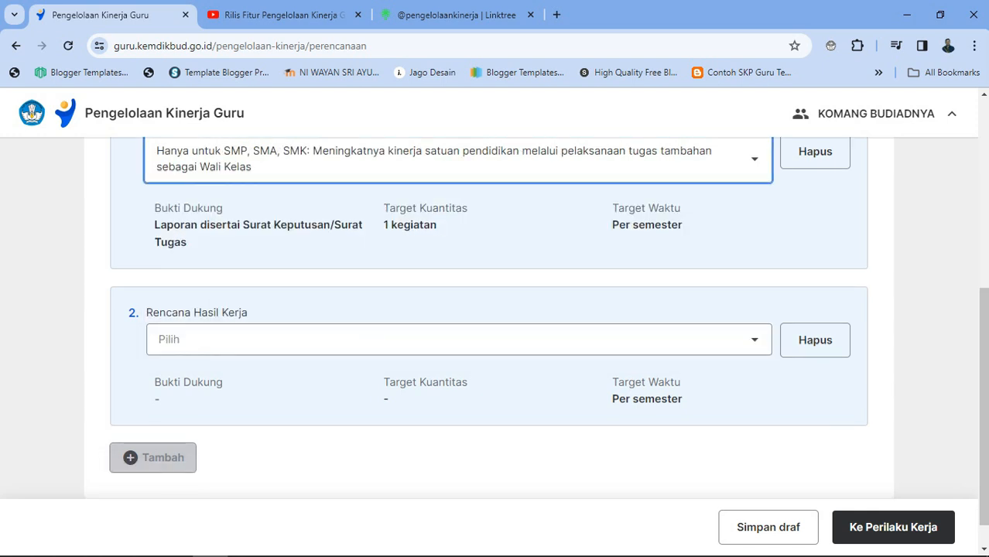
left_click(452, 304)
scroll(453, 362, "up", 1)
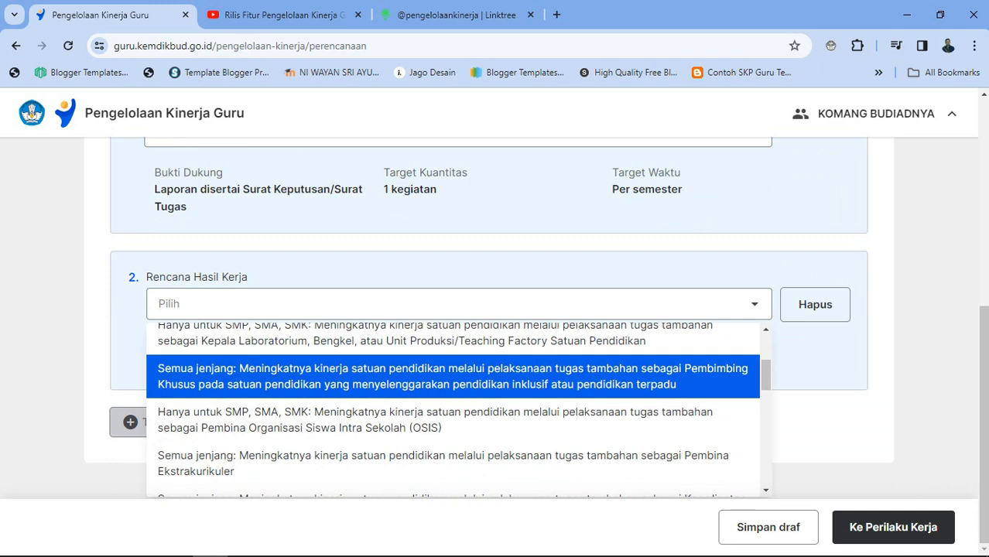
left_click(452, 418)
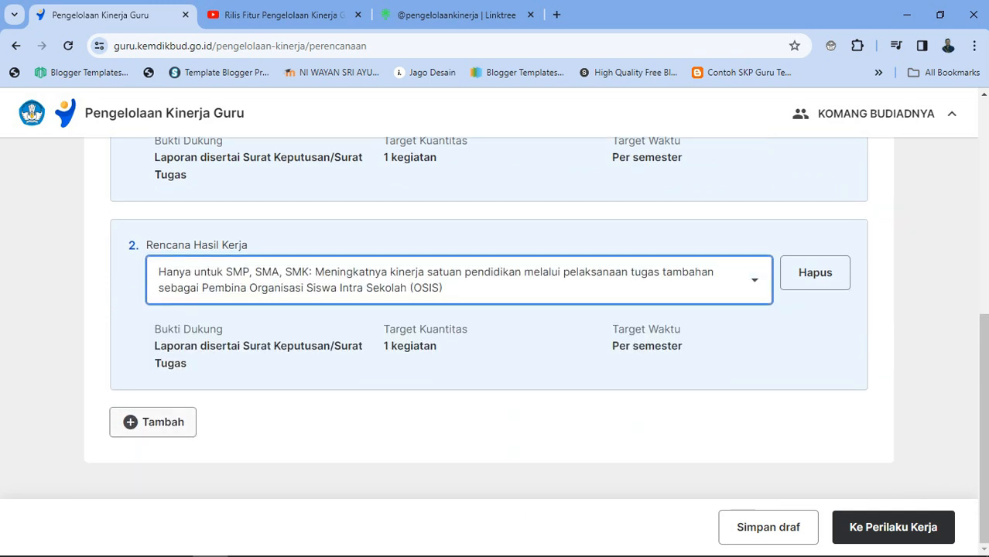
Step: Add a third Tugas Tambahan entry with the Semua jenjang role Koordinator Pengembangan Keprofesian Berkelanjutan (PKB)
left_click(152, 422)
scroll(488, 317, "down", 2)
left_click(459, 315)
scroll(453, 410, "down", 1)
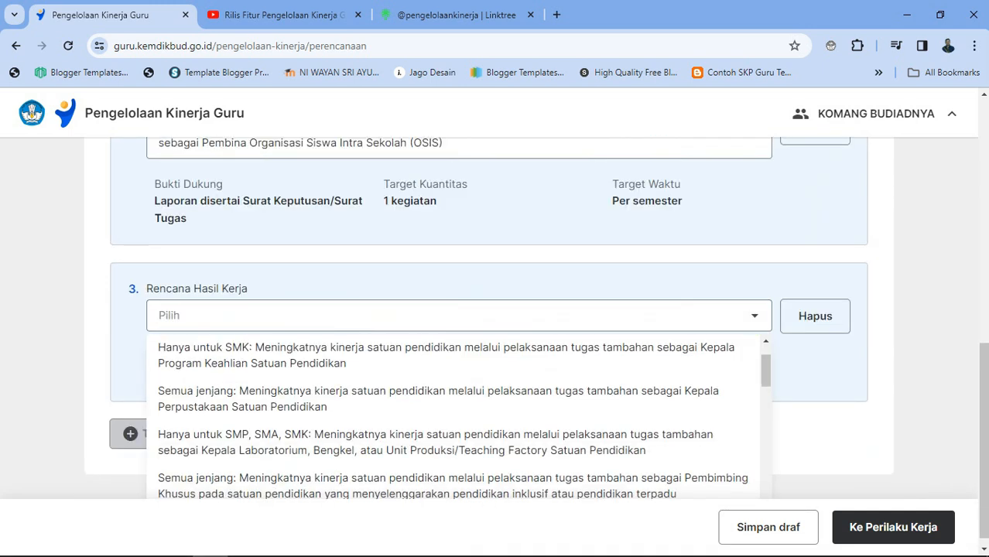
scroll(453, 363, "down", 1)
scroll(452, 402, "down", 3)
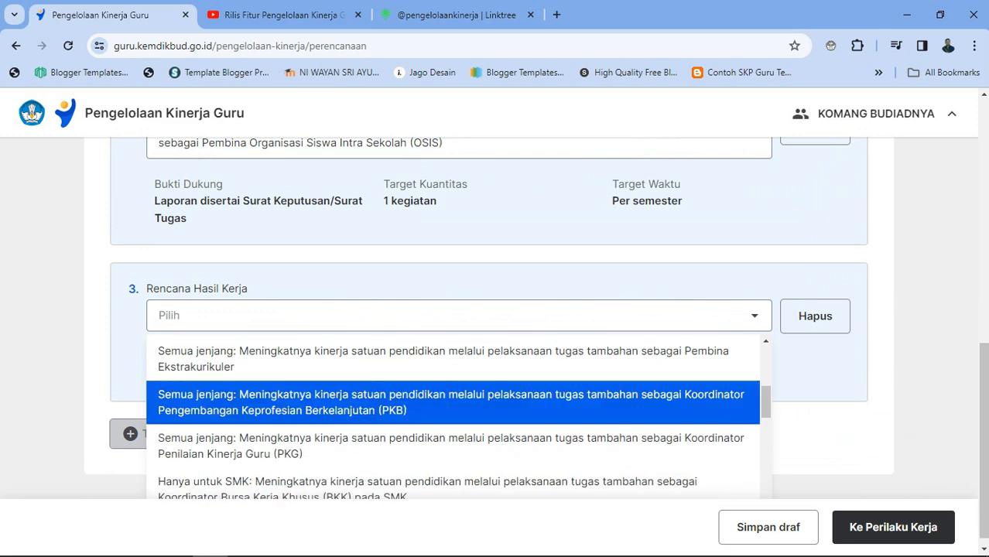
scroll(453, 410, "up", 4)
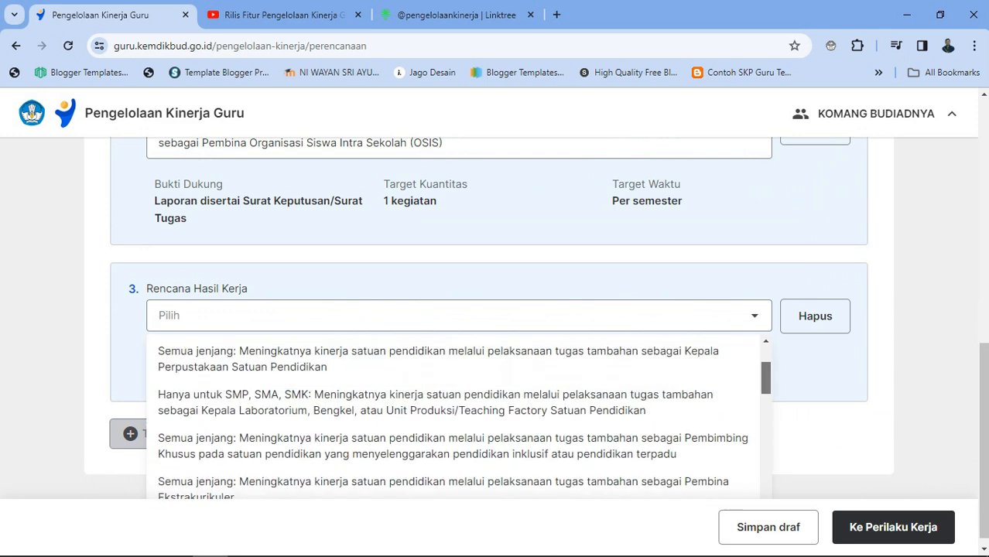
left_click_drag(765, 372, 765, 409)
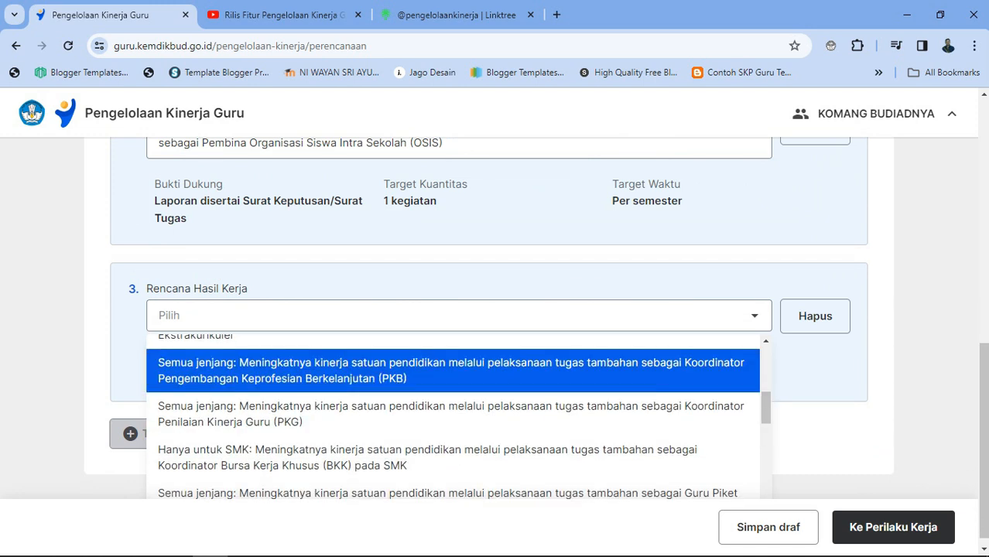
left_click(453, 371)
Step: Add a fourth Tugas Tambahan entry with the Semua jenjang role Guru Piket
scroll(452, 371, "down", 1)
left_click(153, 420)
scroll(214, 310, "down", 2)
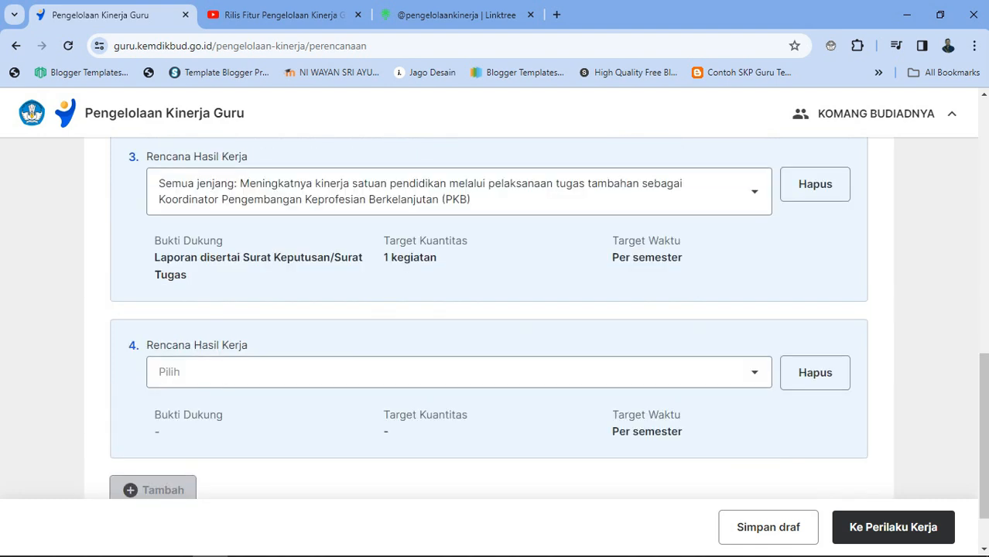
scroll(214, 199, "down", 1)
left_click(461, 304)
left_click_drag(765, 352, 766, 403)
left_click(447, 425)
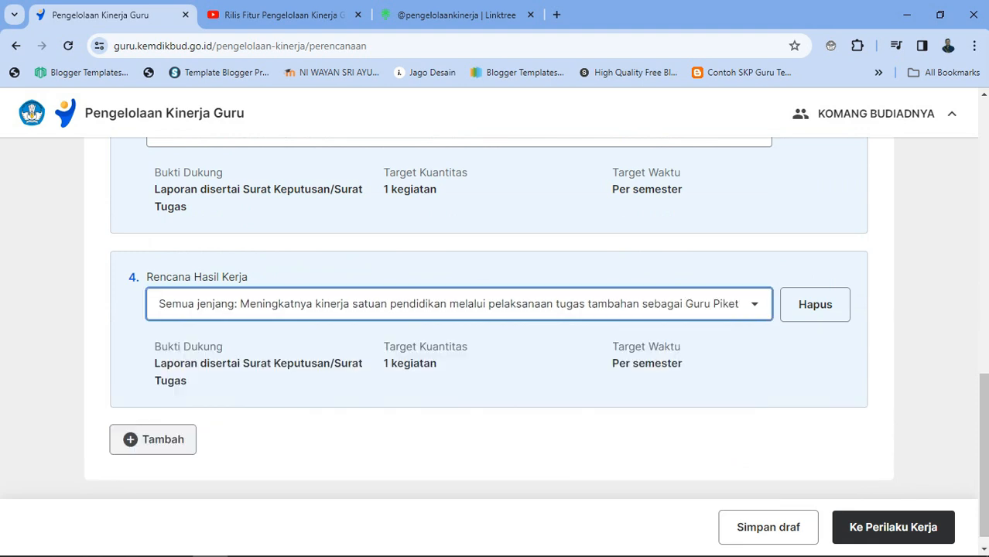
Step: Add a fifth Tugas Tambahan entry with the Semua jenjang role Penilai Kinerja Guru
key("Tab")
left_click(153, 439)
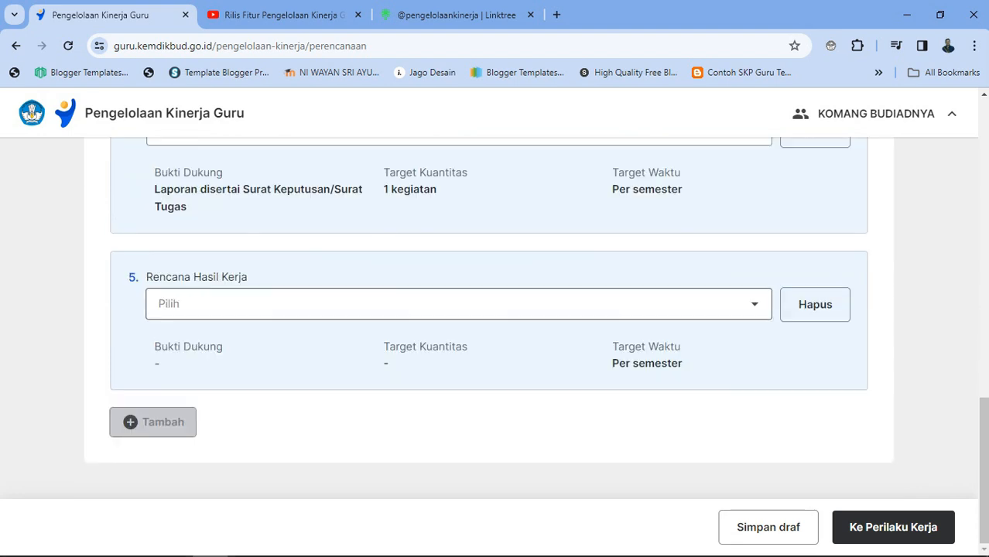
left_click(754, 304)
left_click_drag(765, 353, 765, 422)
left_click(437, 398)
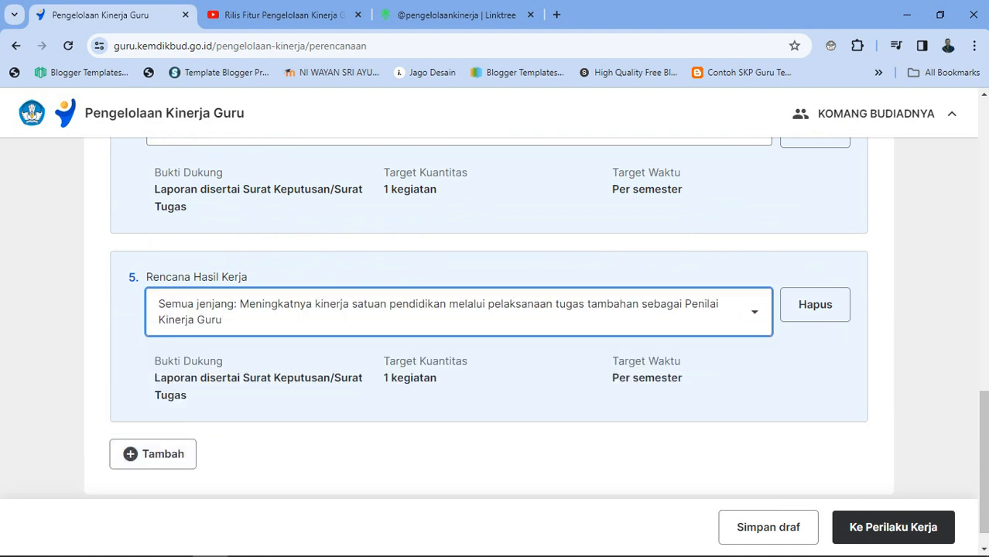
left_click(120, 452)
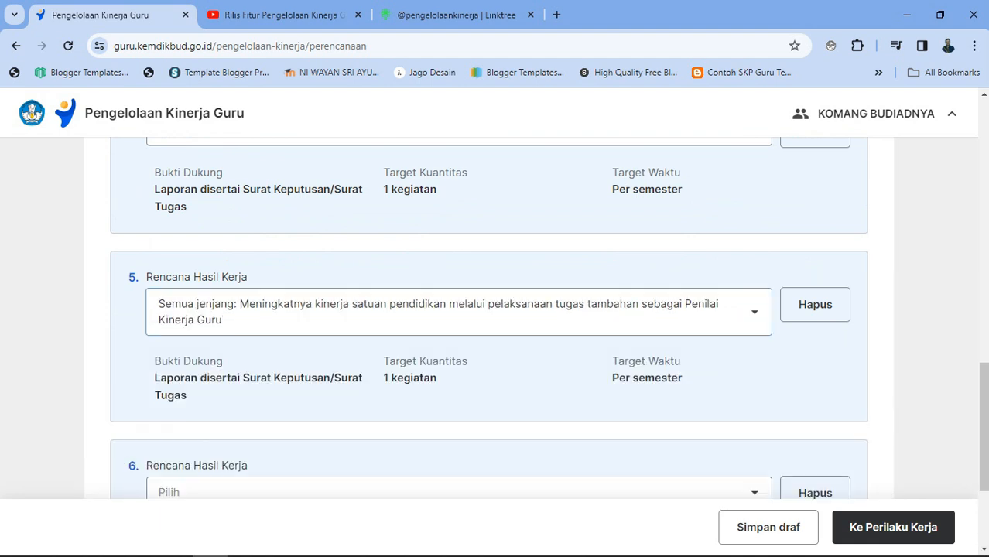
left_click(754, 304)
left_click_drag(765, 352, 765, 467)
left_click(754, 304)
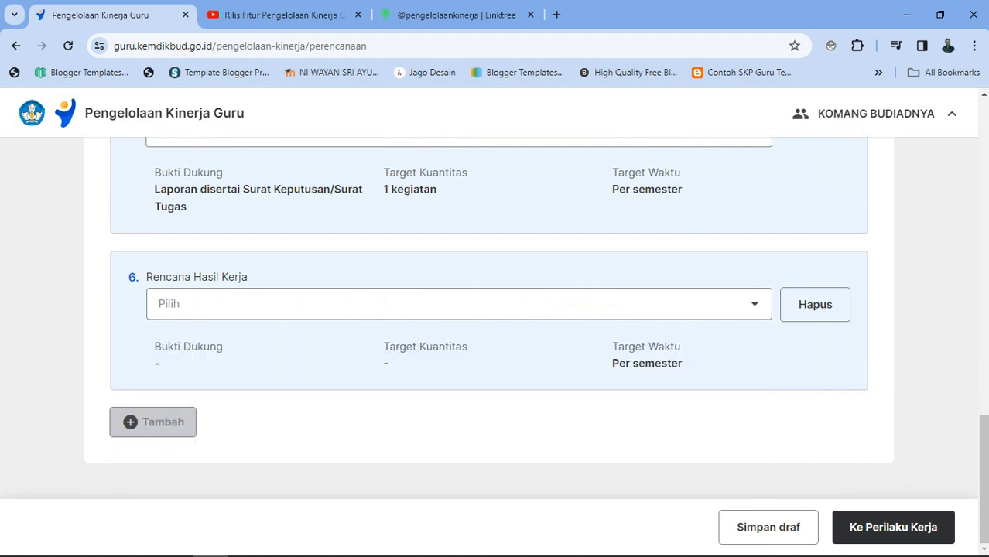
left_click(814, 304)
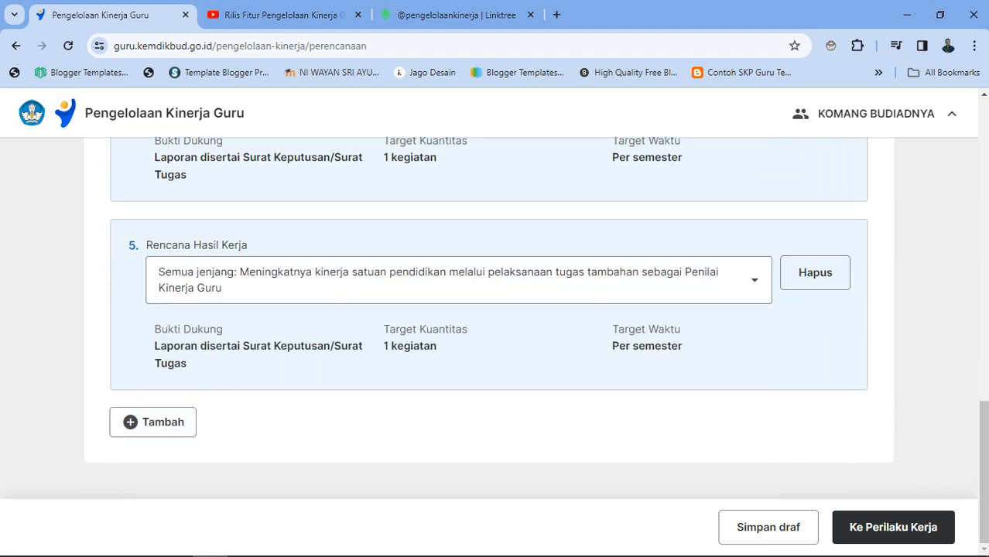
Step: Review the chosen Tugas Tambahan entries and continue to Perilaku Kerja
scroll(489, 318, "up", 7)
scroll(489, 318, "down", 3)
scroll(489, 318, "up", 2)
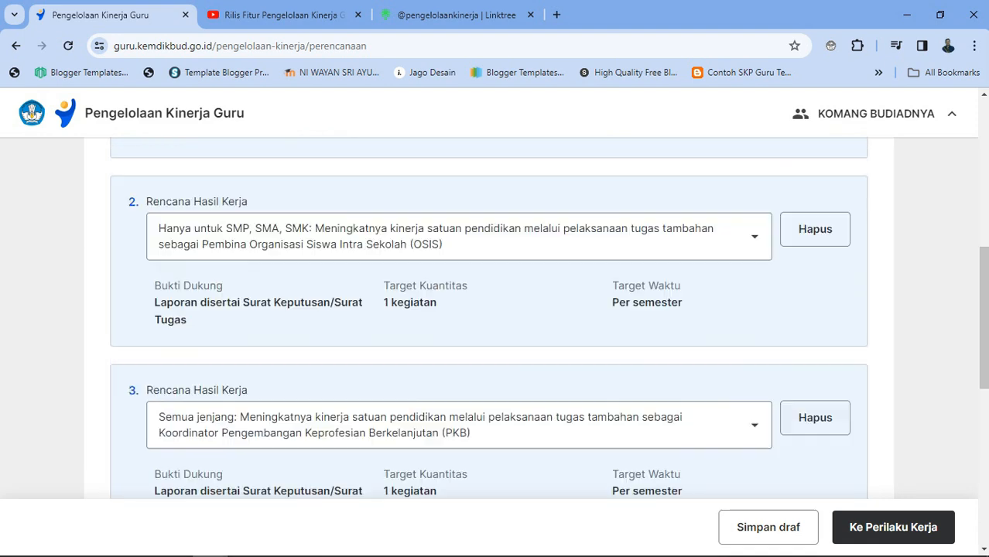
scroll(489, 318, "down", 4)
scroll(489, 318, "down", 3)
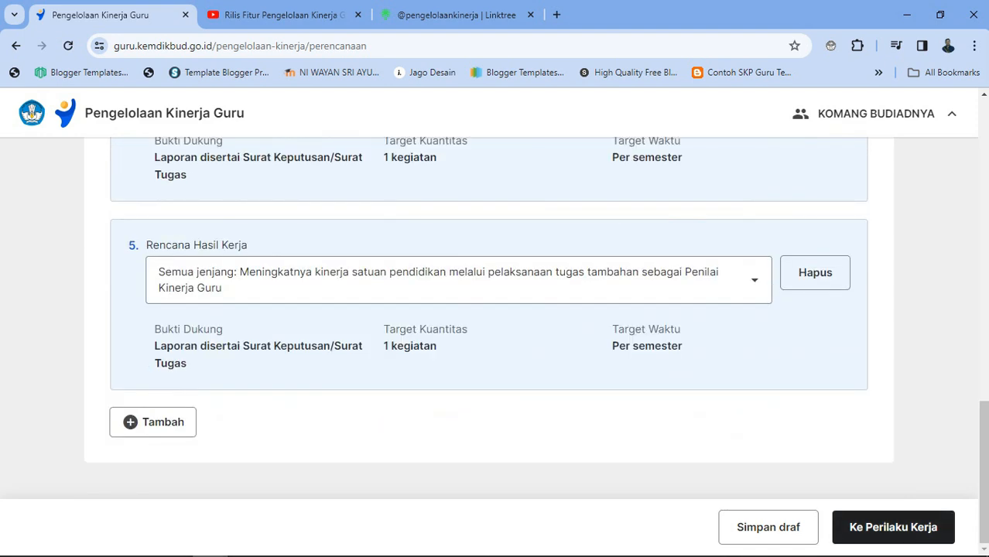
left_click(893, 528)
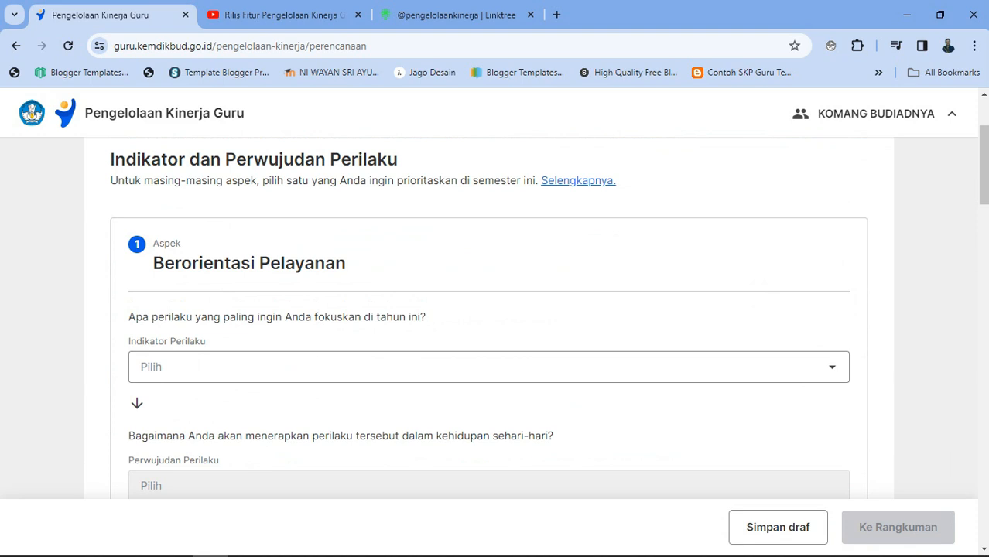
Step: For Berorientasi Pelayanan, choose the indicator "Memahami kebutuhan peserta didik dan berusaha memenuhinya" and the perwujudan "Mengidentifikasi kebutuhan peserta didik secara proaktif"
mouse_move(984, 165)
left_mouse_down()
mouse_move(984, 504)
mouse_move(983, 155)
mouse_move(983, 176)
left_mouse_up()
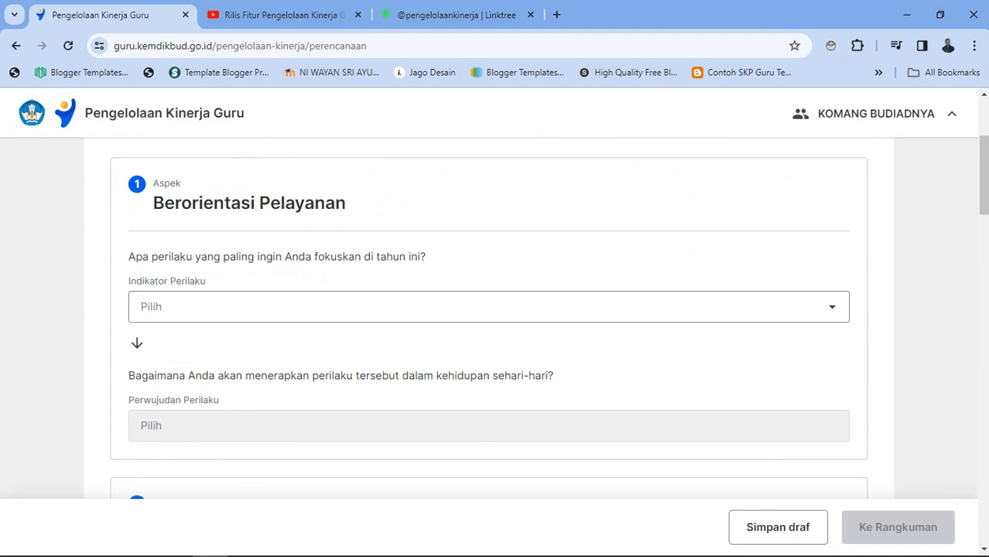
left_click(831, 307)
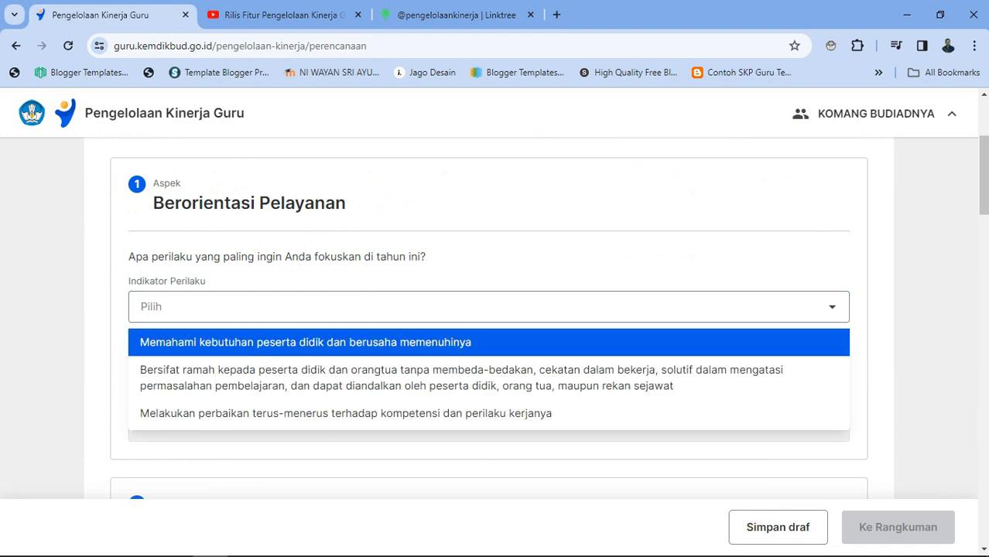
left_click(489, 342)
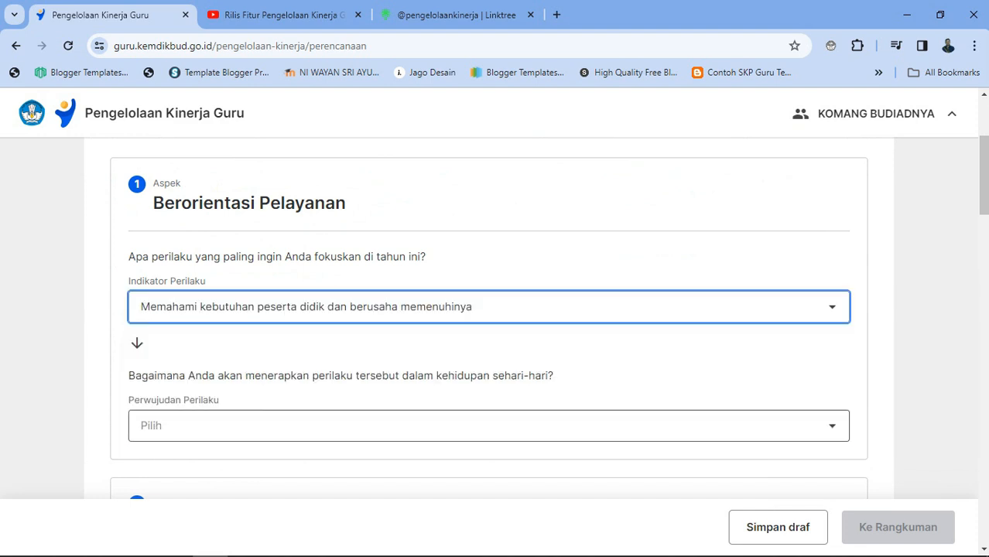
left_click(489, 425)
scroll(489, 461, "down", 1)
scroll(489, 422, "down", 1)
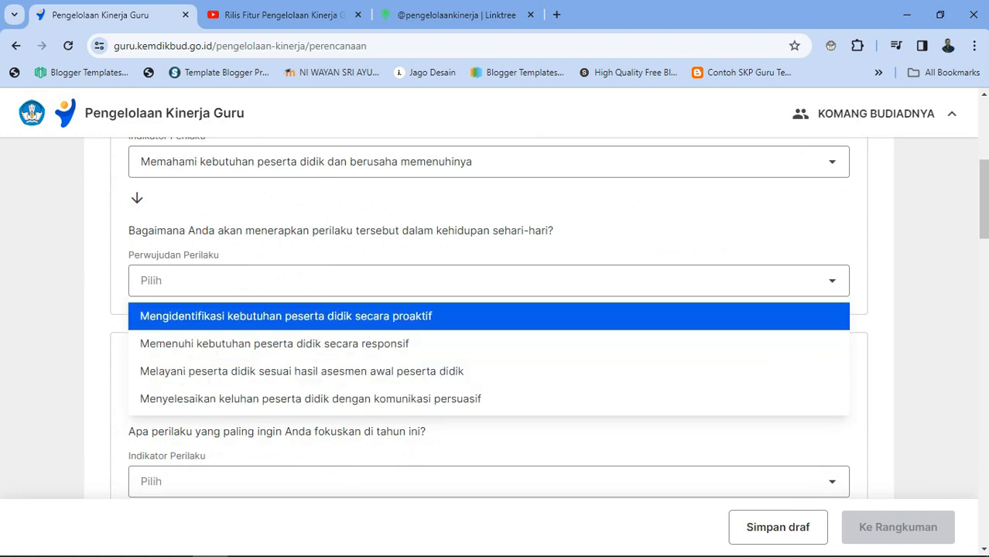
left_click(489, 316)
Step: For Akuntabel, choose the indicator "Melaksanakan tugas dengan jujur, bertanggung jawab, cermat, disiplin, dan berintegritas tinggi" and the perwujudan "Memenuhi janji dan komitmen terkait pekerjaan"
scroll(489, 317, "down", 2)
left_click(489, 337)
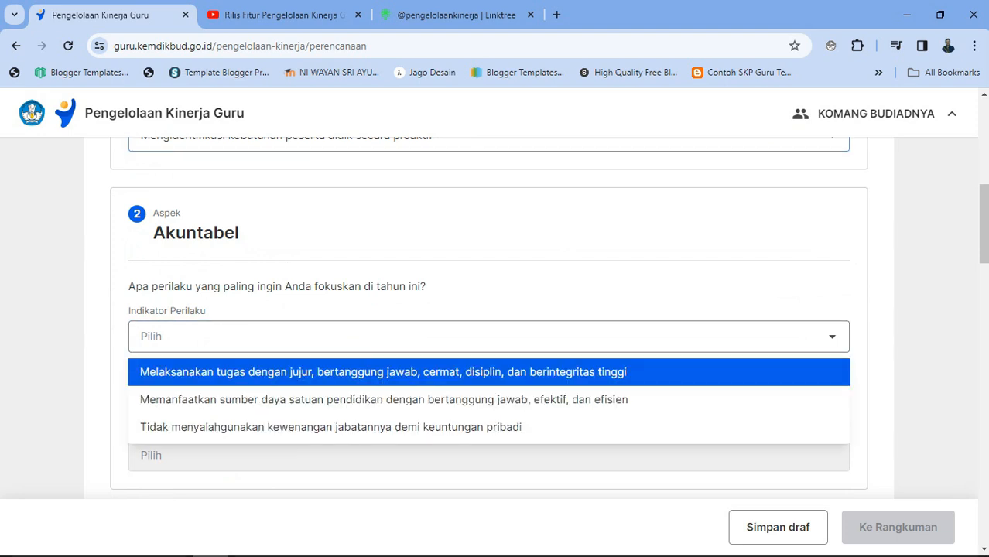
left_click(489, 371)
scroll(489, 371, "down", 2)
left_click(489, 311)
left_click(488, 345)
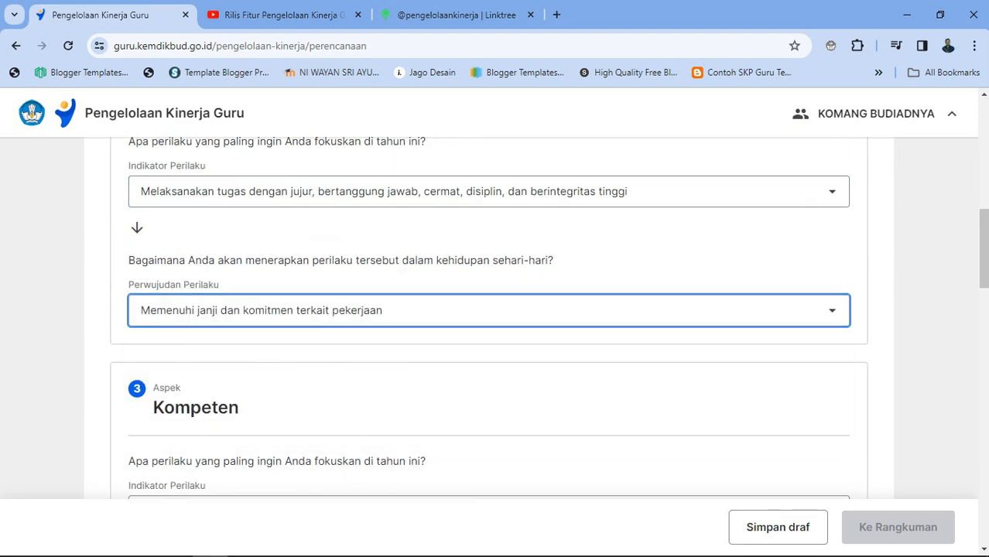
Step: For Kompeten, choose the indicator "Menunjukkan penguasaan kompetensi yang memadai dalam melakukan kinerja" and the perwujudan "Menunjukkan kompetensi dalam bekerja sehingga menjadi teladan bagi rekan sejawat"
scroll(489, 345, "down", 2)
left_click(489, 366)
left_click(489, 400)
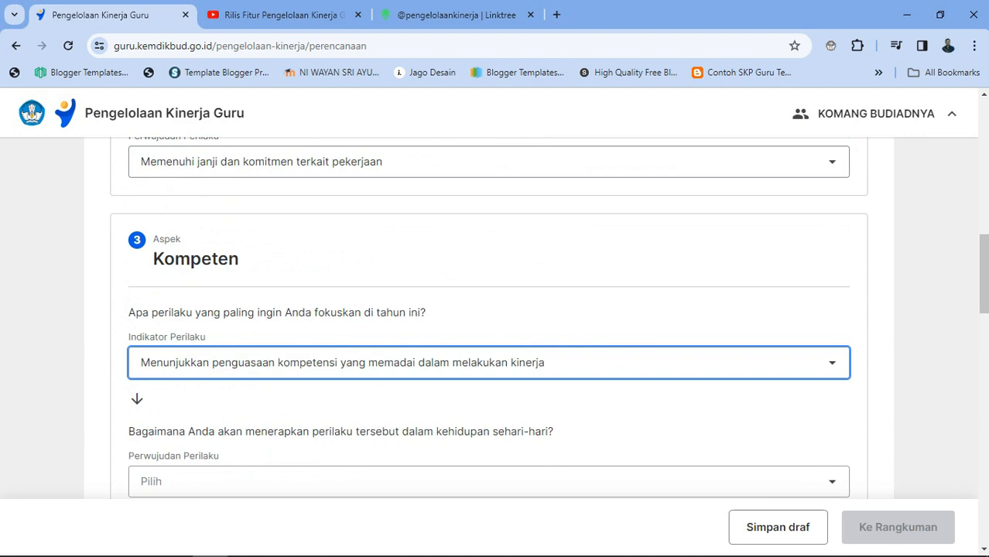
scroll(489, 400, "down", 2)
left_click(489, 340)
left_click(489, 371)
Step: For Harmonis, choose the indicator "Menghargai setiap warga satuan pendidikan apapun latar belakangnya" and a matching Perwujudan Perilaku
scroll(488, 371, "down", 2)
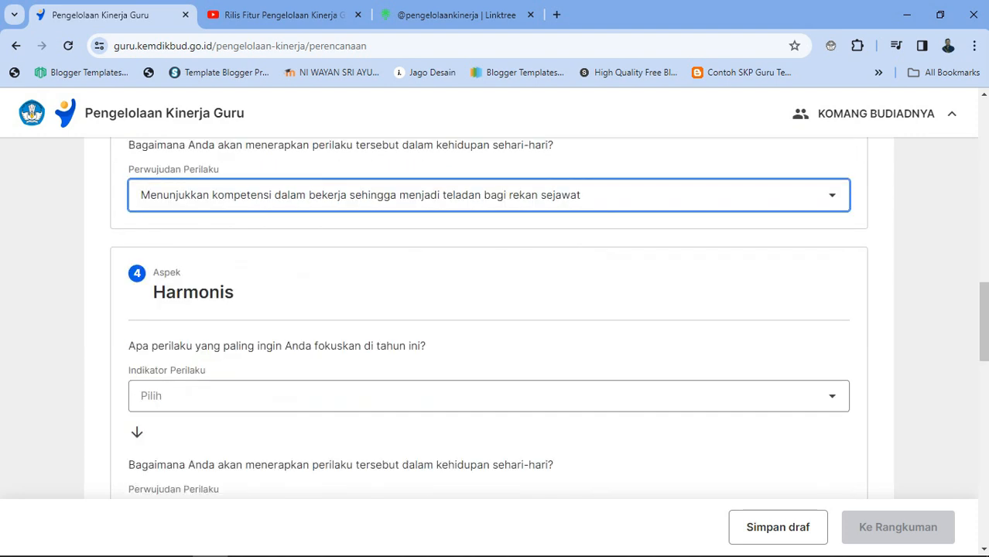
left_click(489, 395)
left_click(489, 432)
scroll(489, 432, "down", 3)
left_click(489, 297)
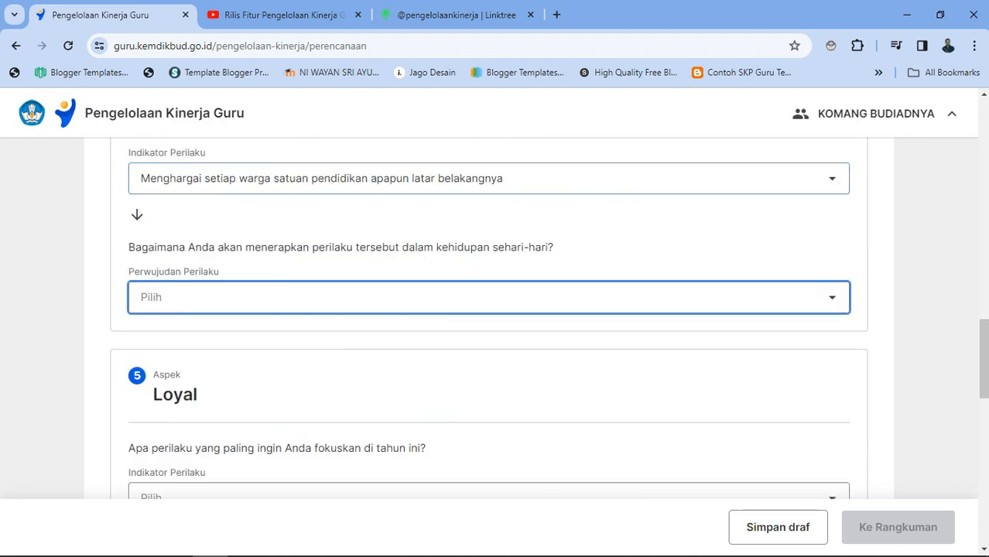
left_click(489, 360)
Step: For Loyal, choose the indicator "Memegang teguh moral dan mematuhi peraturan perundang-undangan yang berlaku" and the perwujudan "Menghindari tindakan, ucapan, perbuatan yang menjurus pada perpecahan"
scroll(489, 359, "down", 3)
left_click(489, 279)
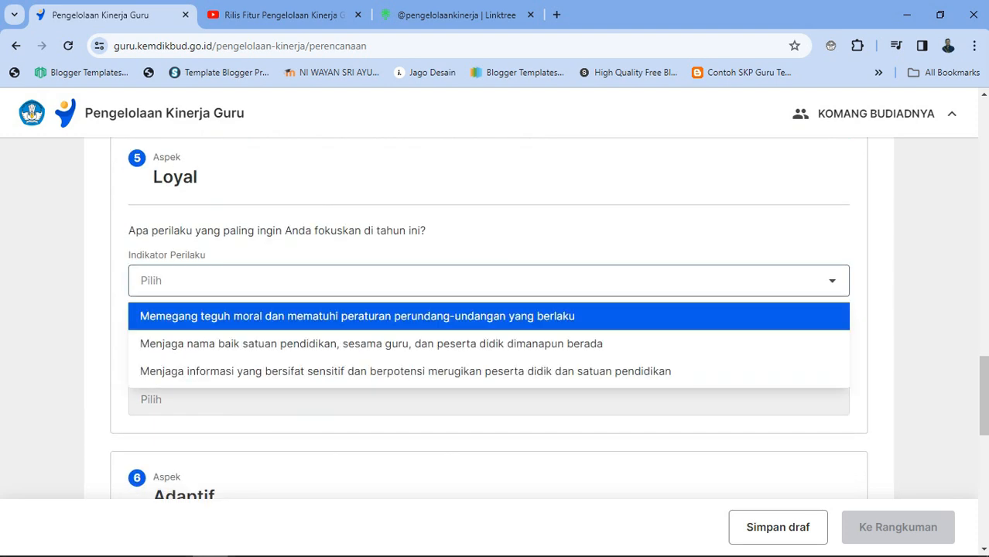
left_click(489, 314)
scroll(489, 398, "down", 2)
left_click(489, 254)
left_click(489, 287)
Step: For Adaptif, choose the indicator "Menyesuaikan diri secara cepat dalam menghadapi dinamika pembelajaran di kelas" and the perwujudan "Menyesuaikan diri di berbagai lingkungan kerja"
scroll(489, 287, "down", 2)
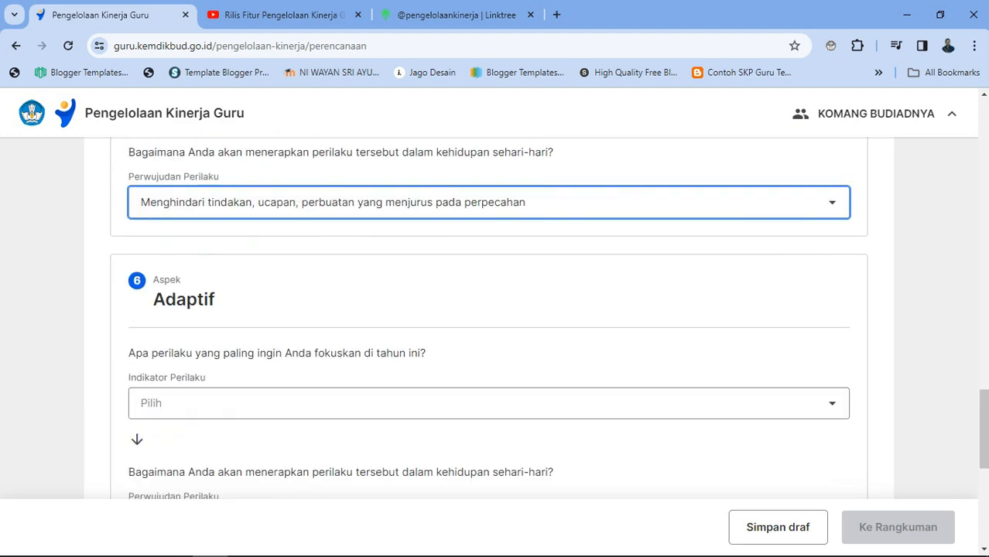
left_click(489, 310)
left_click(489, 343)
left_click(488, 428)
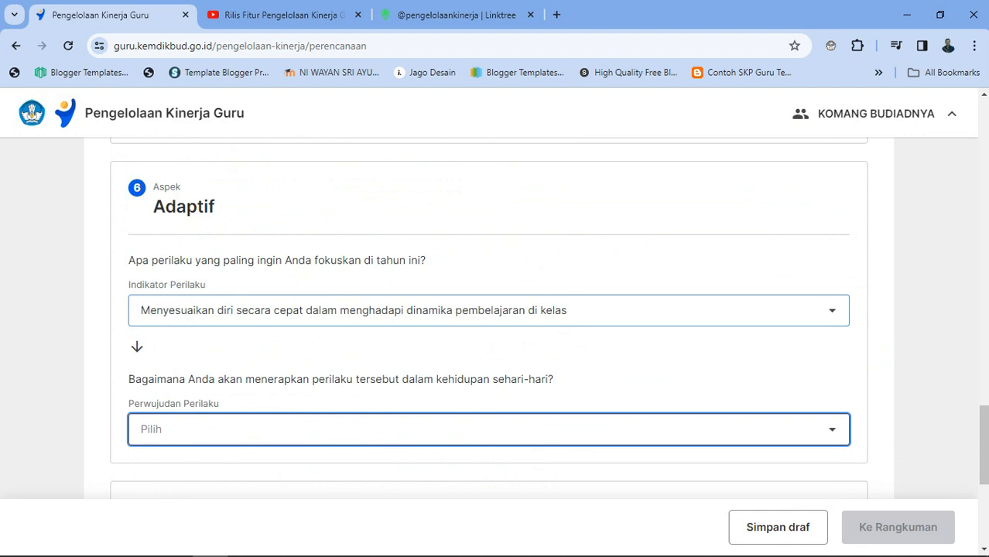
scroll(489, 348, "down", 2)
left_click(489, 318)
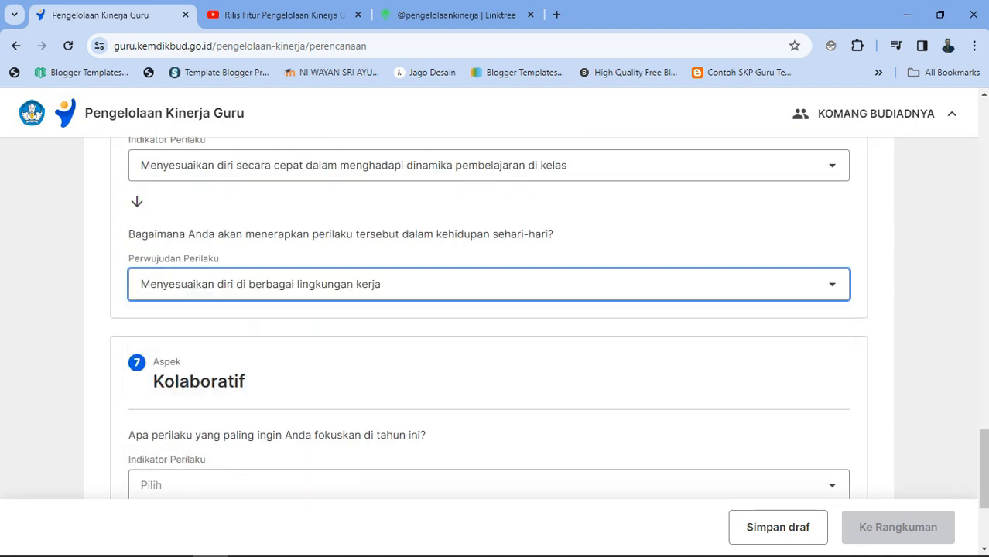
Step: For Kolaboratif, choose the indicator starting "Memberi kesempatan kepada warga satuan pendidikan dan masyarakat" and the perwujudan "Menerima pendapat dan saran dalam menyelesaikan tugas"
scroll(489, 348, "down", 3)
left_click(488, 283)
left_click(489, 338)
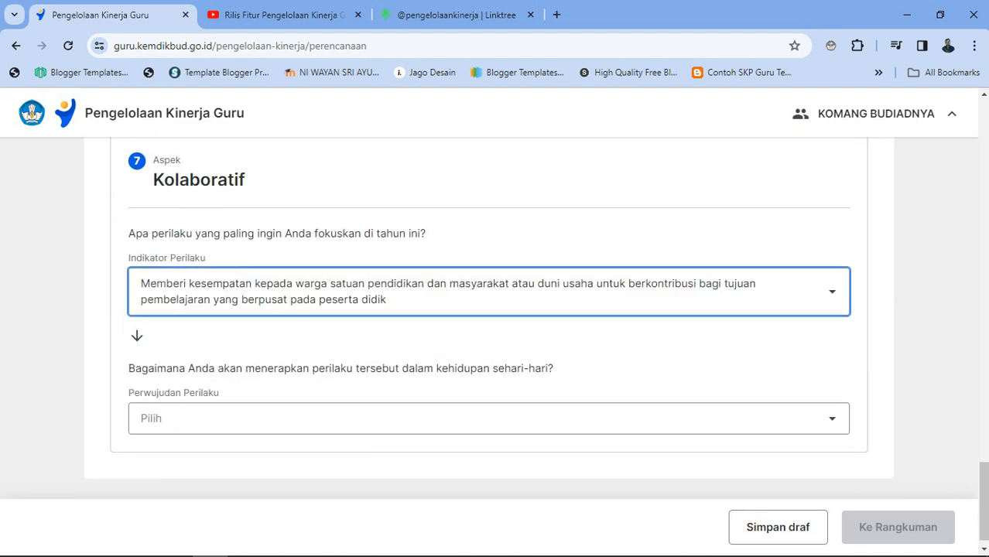
left_click(489, 402)
left_click(489, 437)
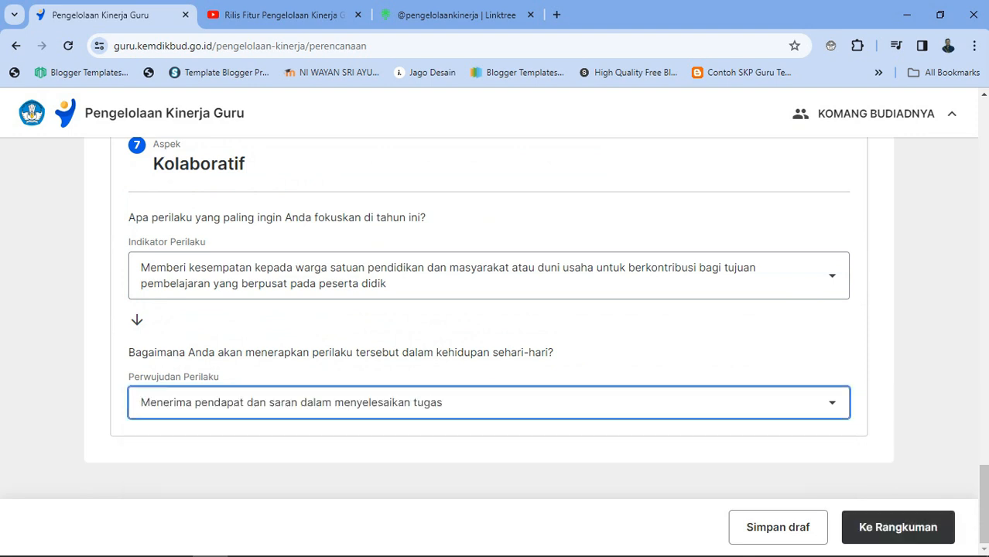
Step: Open the plan's Rangkuman and review the Hasil Kerja Utama entries with their targets and Bukti Dukung
left_click(897, 527)
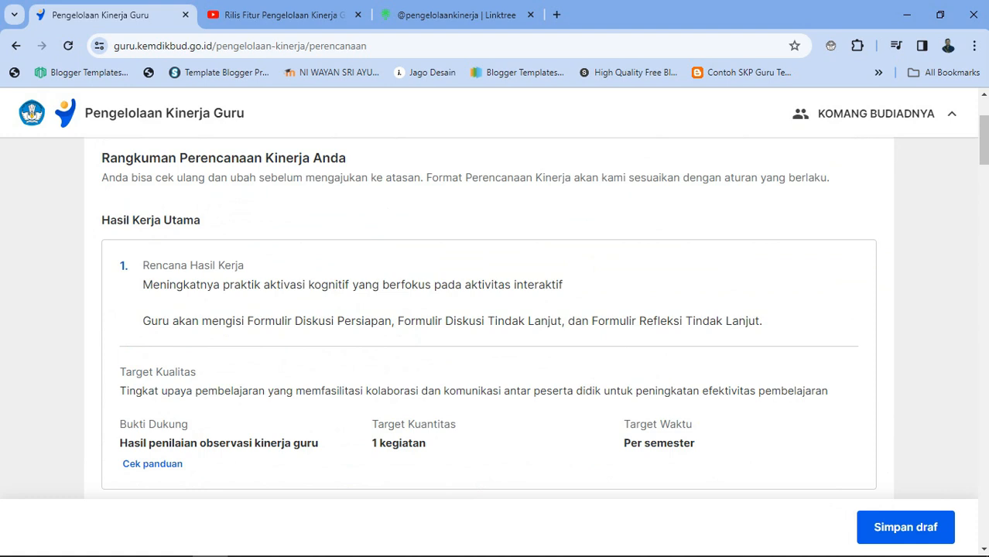
scroll(489, 310, "down", 1)
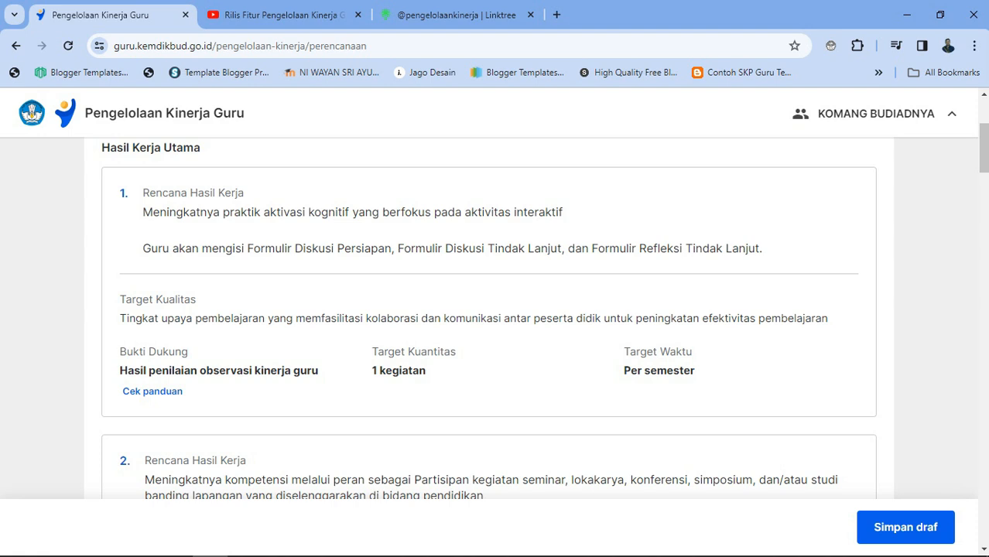
scroll(495, 348, "down", 3)
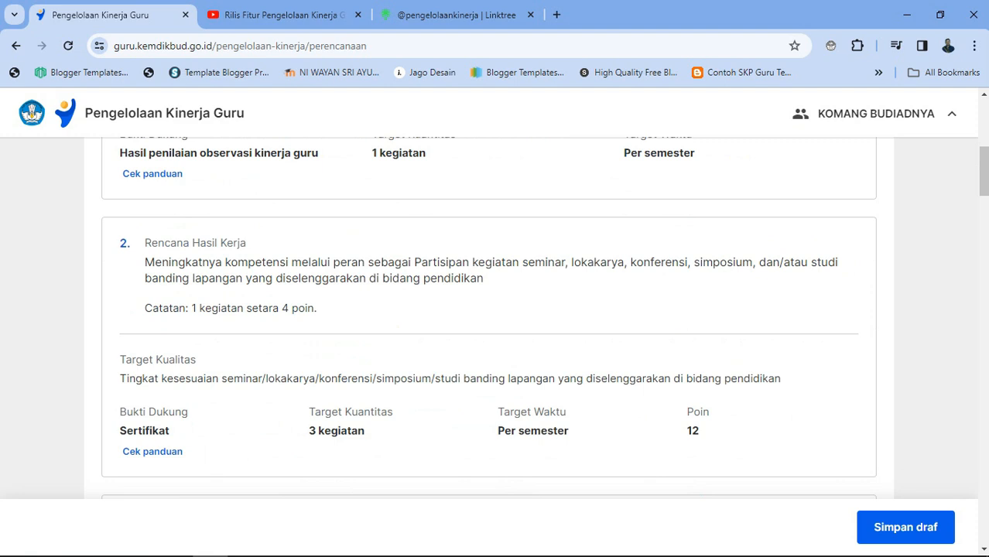
scroll(495, 348, "down", 1)
scroll(495, 319, "down", 4)
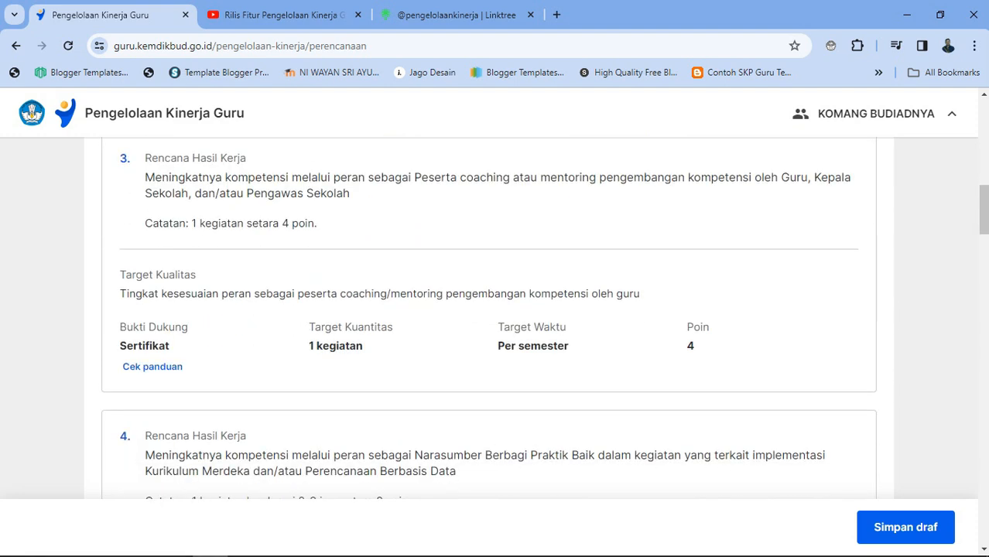
scroll(495, 319, "down", 2)
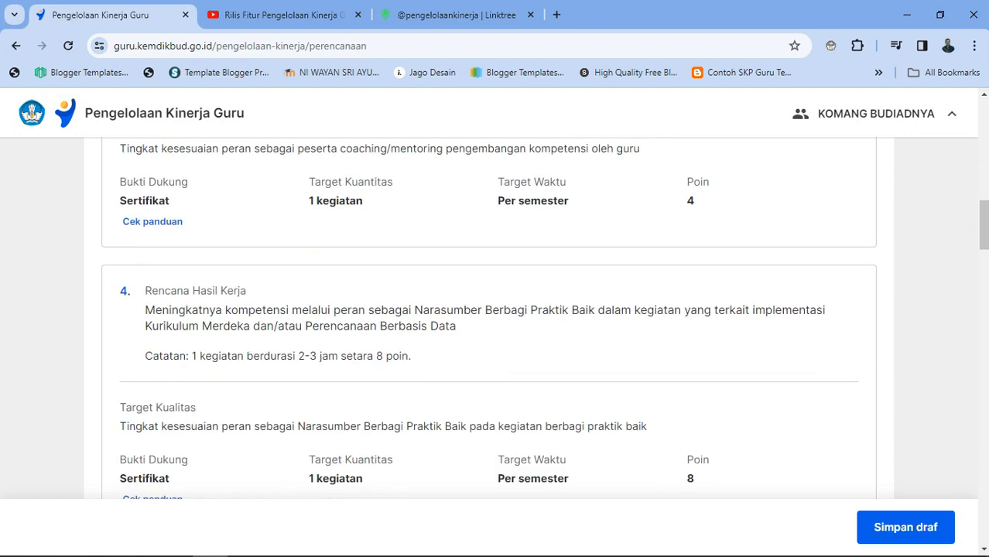
scroll(495, 319, "down", 1)
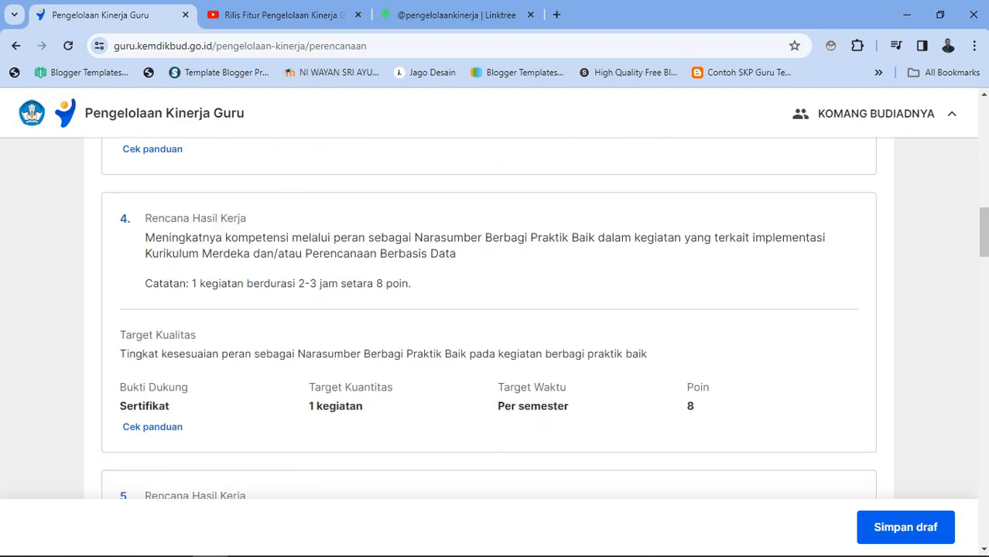
scroll(495, 318, "down", 4)
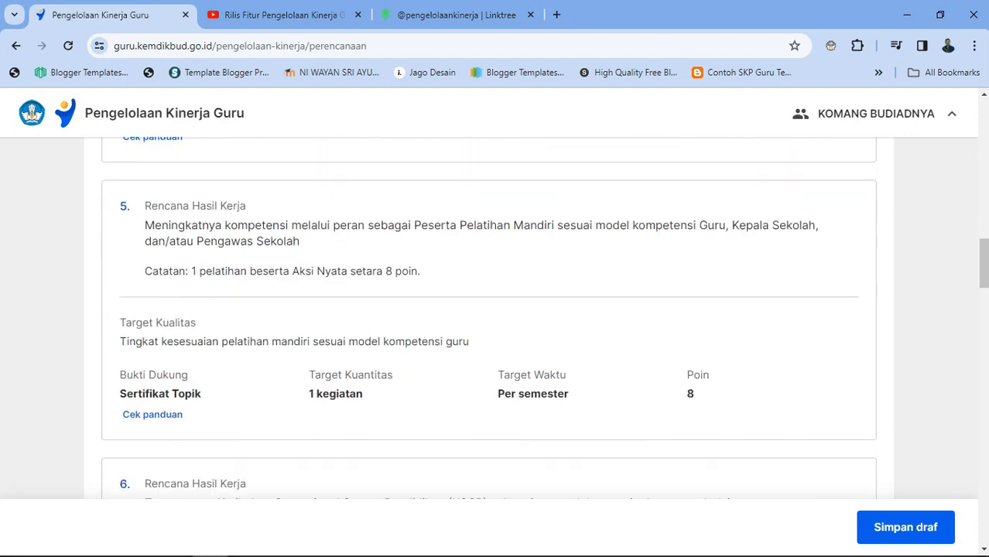
scroll(495, 319, "down", 3)
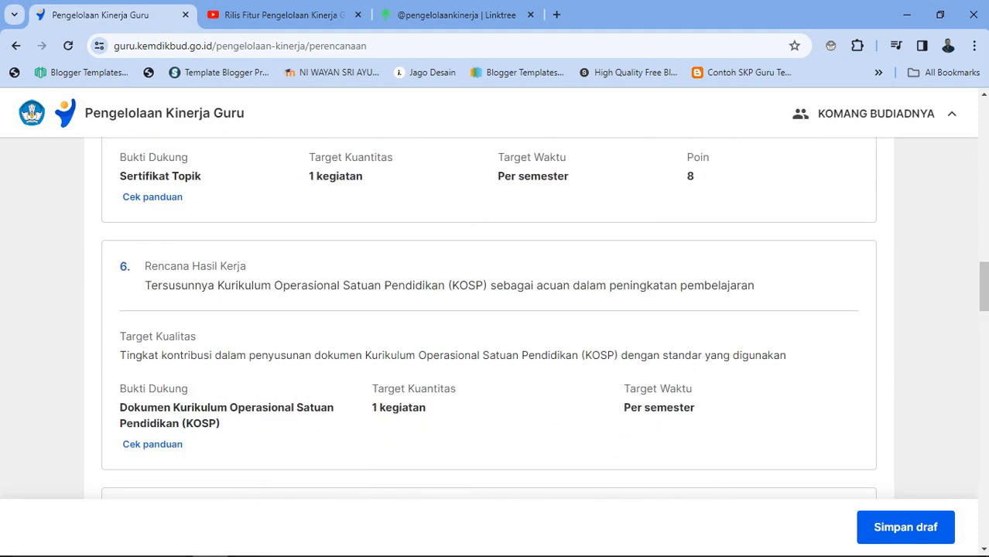
scroll(496, 319, "down", 4)
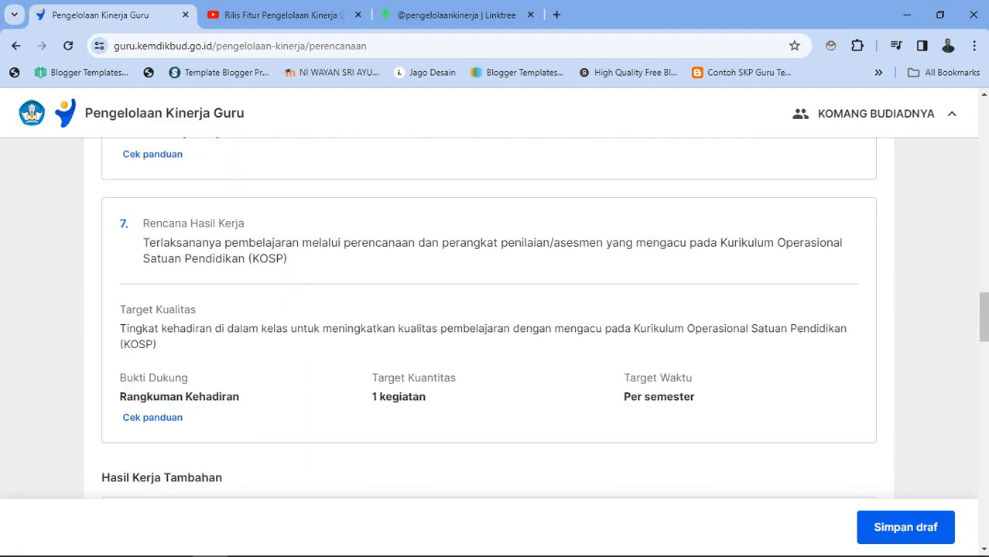
Step: Review the Hasil Kerja Tambahan and Perilaku Kerja sections of the summary and save the plan as a draft
scroll(496, 319, "down", 5)
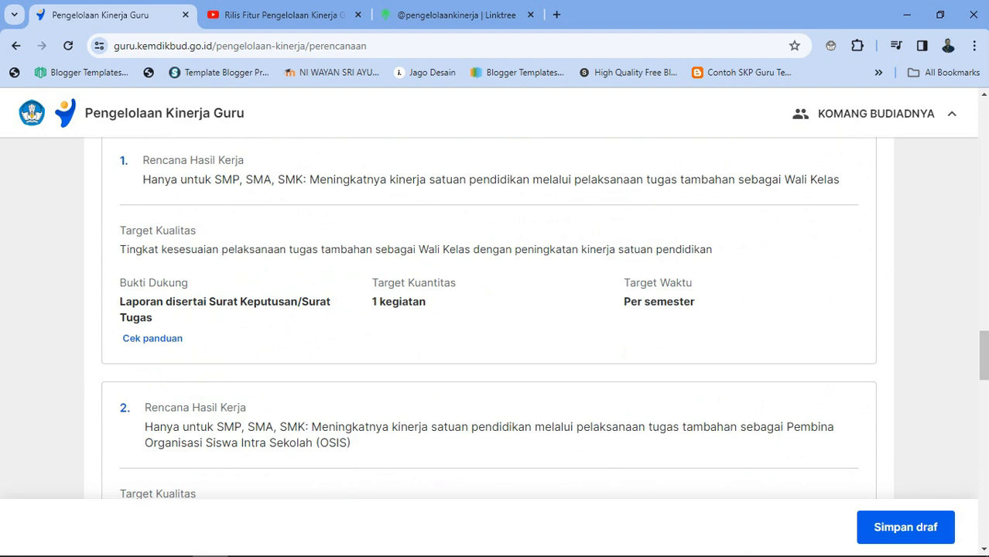
scroll(495, 319, "down", 5)
scroll(495, 319, "down", 5)
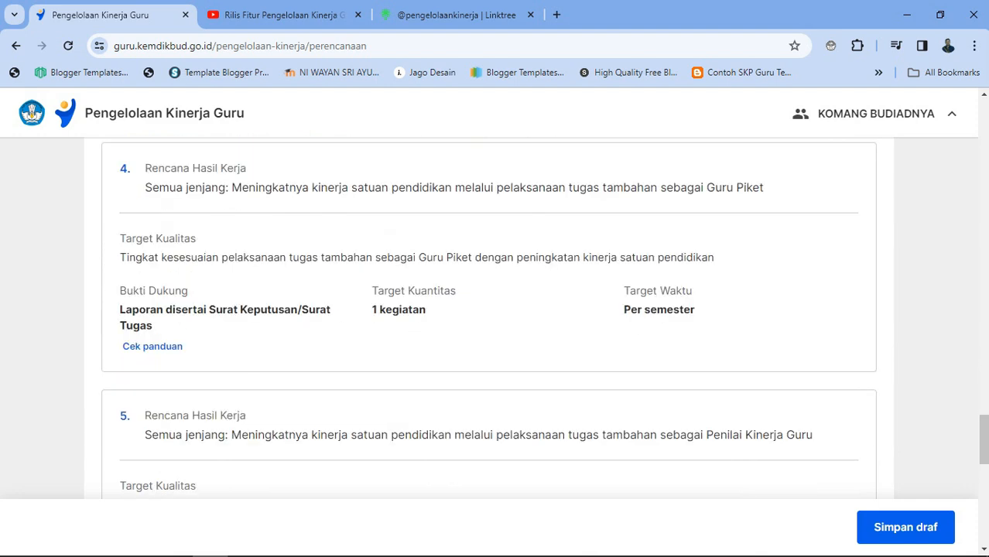
scroll(495, 319, "down", 3)
scroll(495, 319, "down", 3)
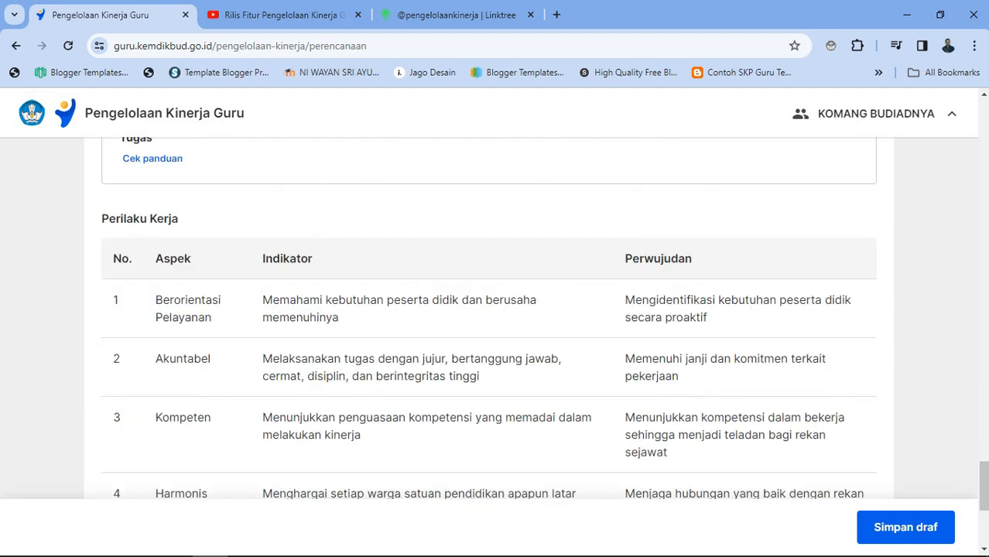
scroll(495, 319, "down", 4)
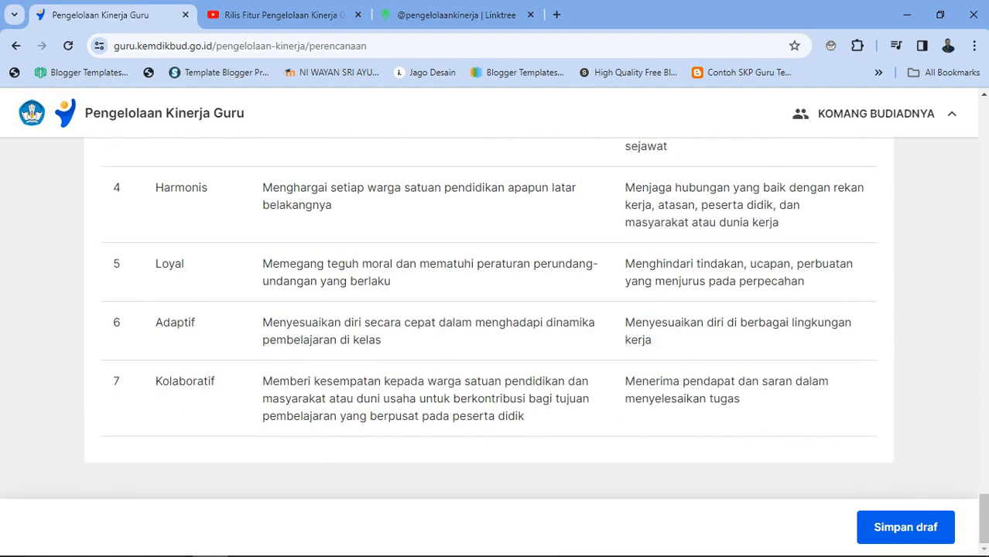
left_click(905, 527)
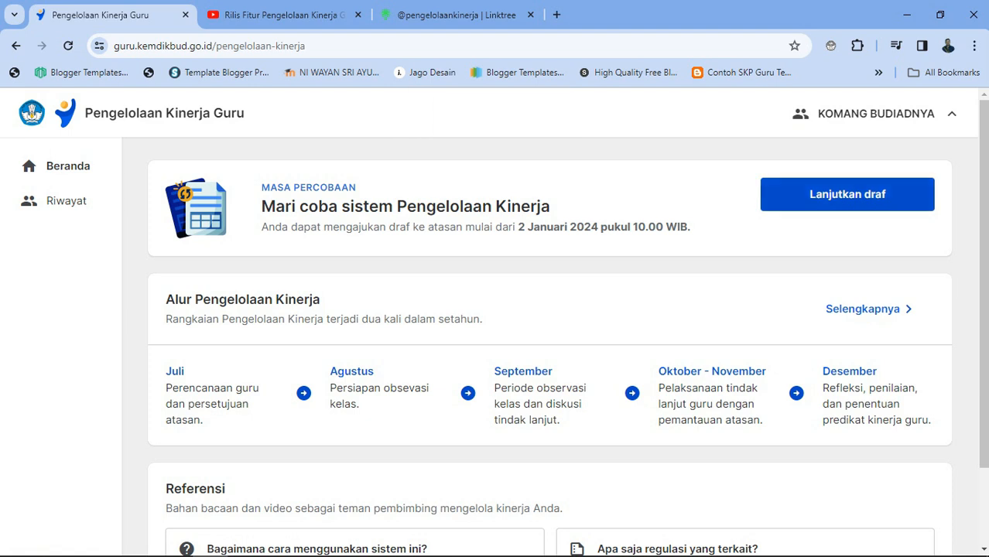
Step: Resume the saved draft, change the practice focus to Instruksi Pembelajaran and continue to Pengembangan Kompetensi
left_click(846, 194)
scroll(495, 317, "down", 2)
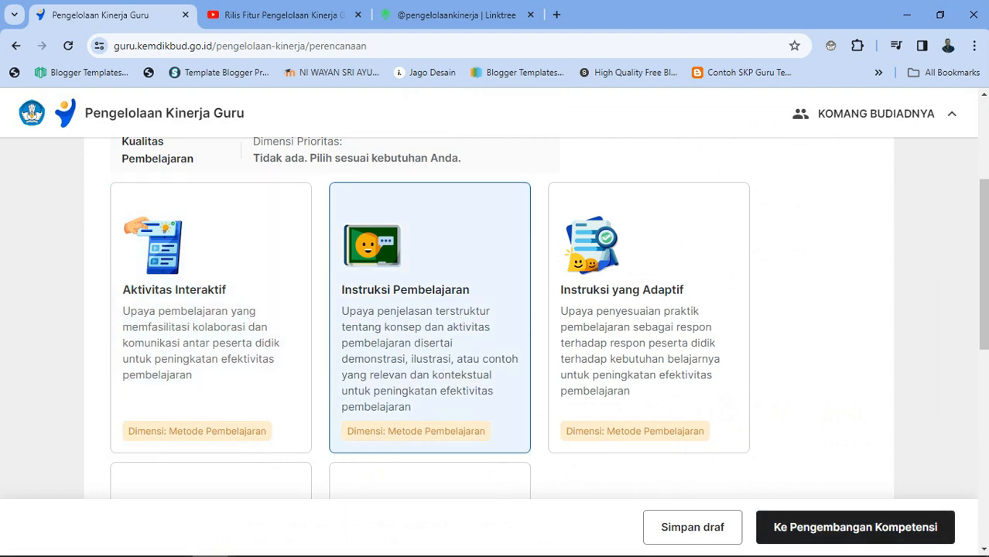
left_click(855, 527)
Step: Proceed through Pengembangan Kompetensi, Tugas Tambahan and Perilaku Kerja to the Rangkuman and save the draft again
scroll(489, 318, "down", 1)
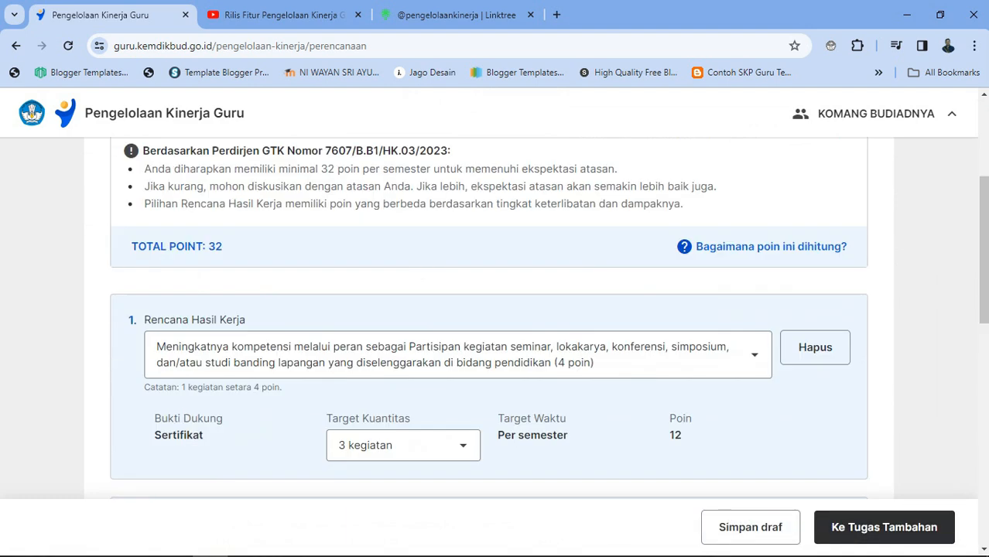
scroll(488, 318, "down", 2)
left_click(884, 527)
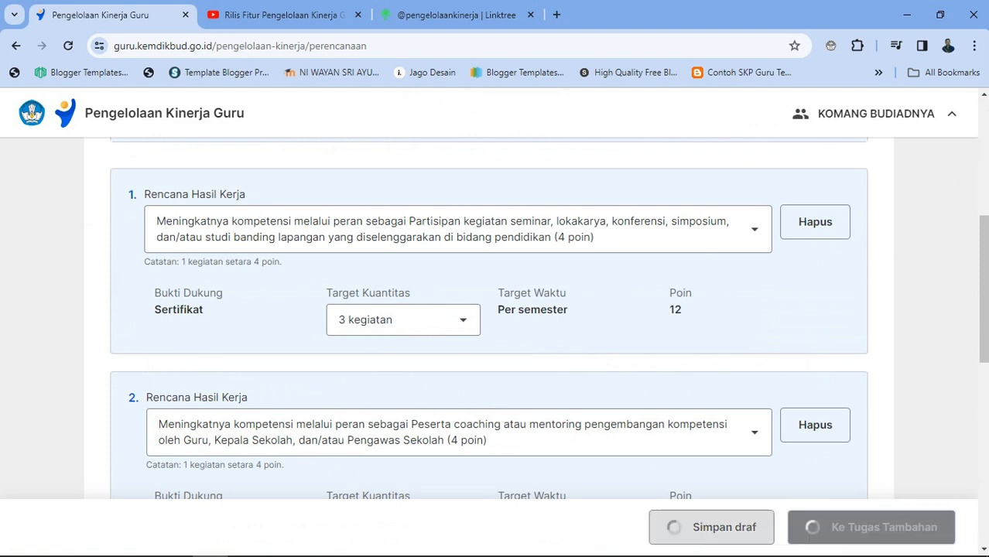
left_click(893, 527)
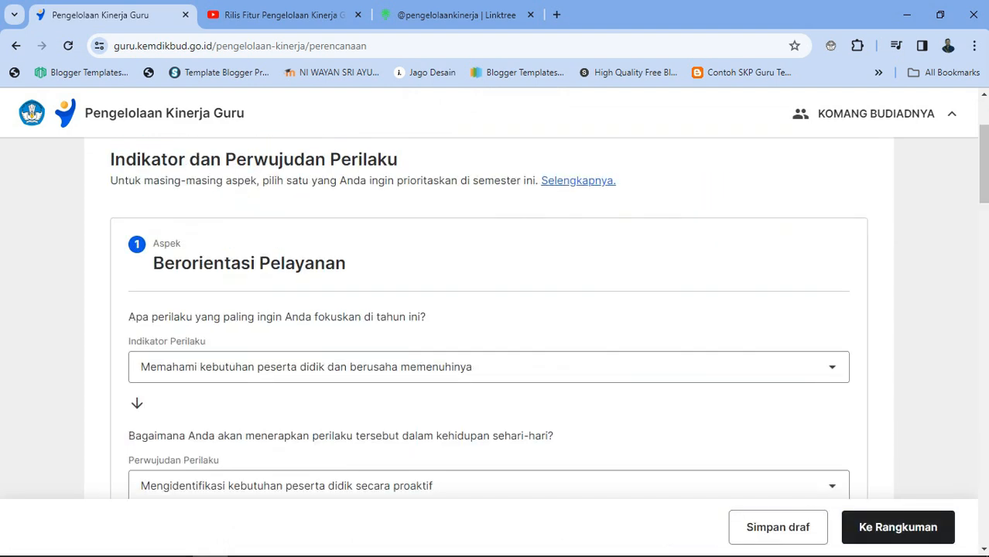
scroll(489, 318, "down", 2)
left_click(897, 527)
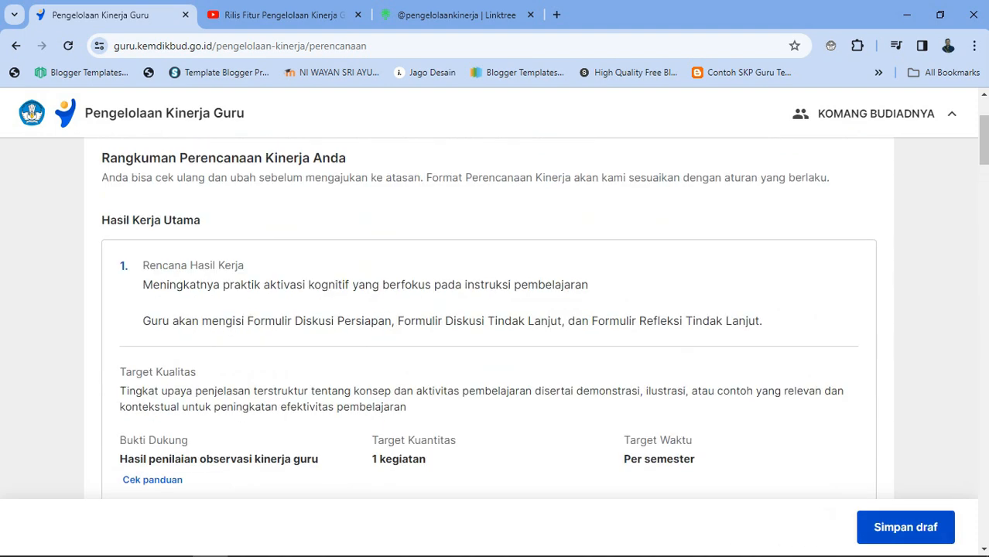
left_click(893, 527)
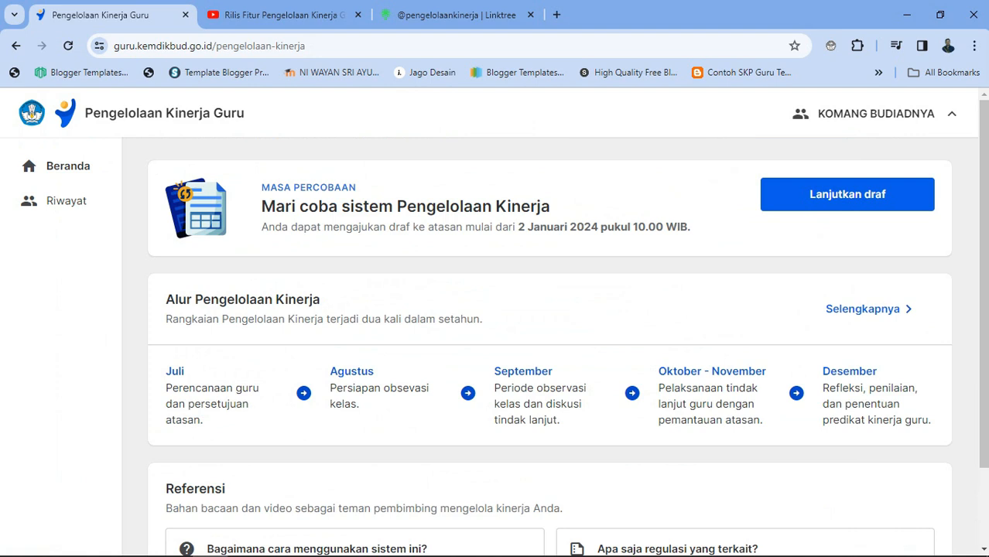
Step: Sign out of the Pengelolaan Kinerja Guru account
left_click(876, 113)
left_click(843, 243)
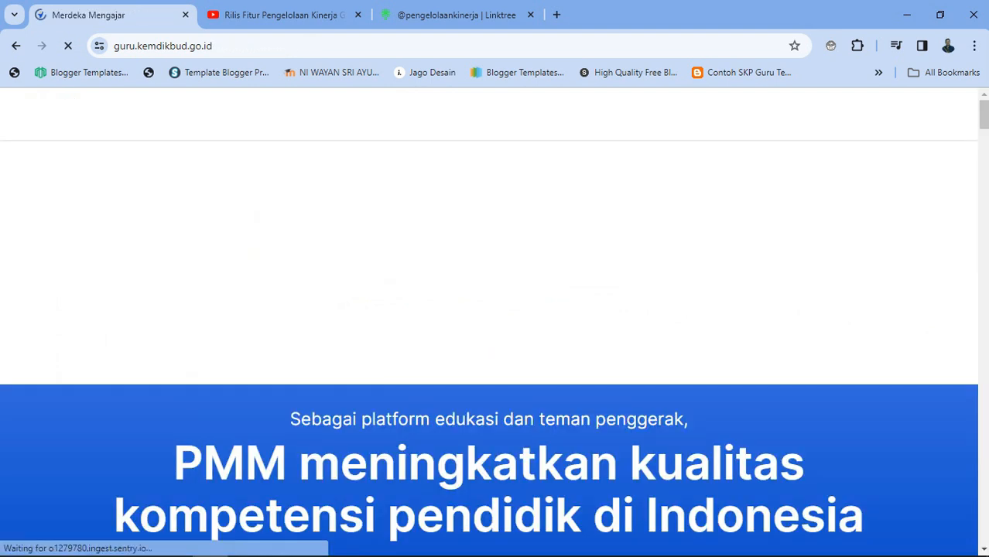